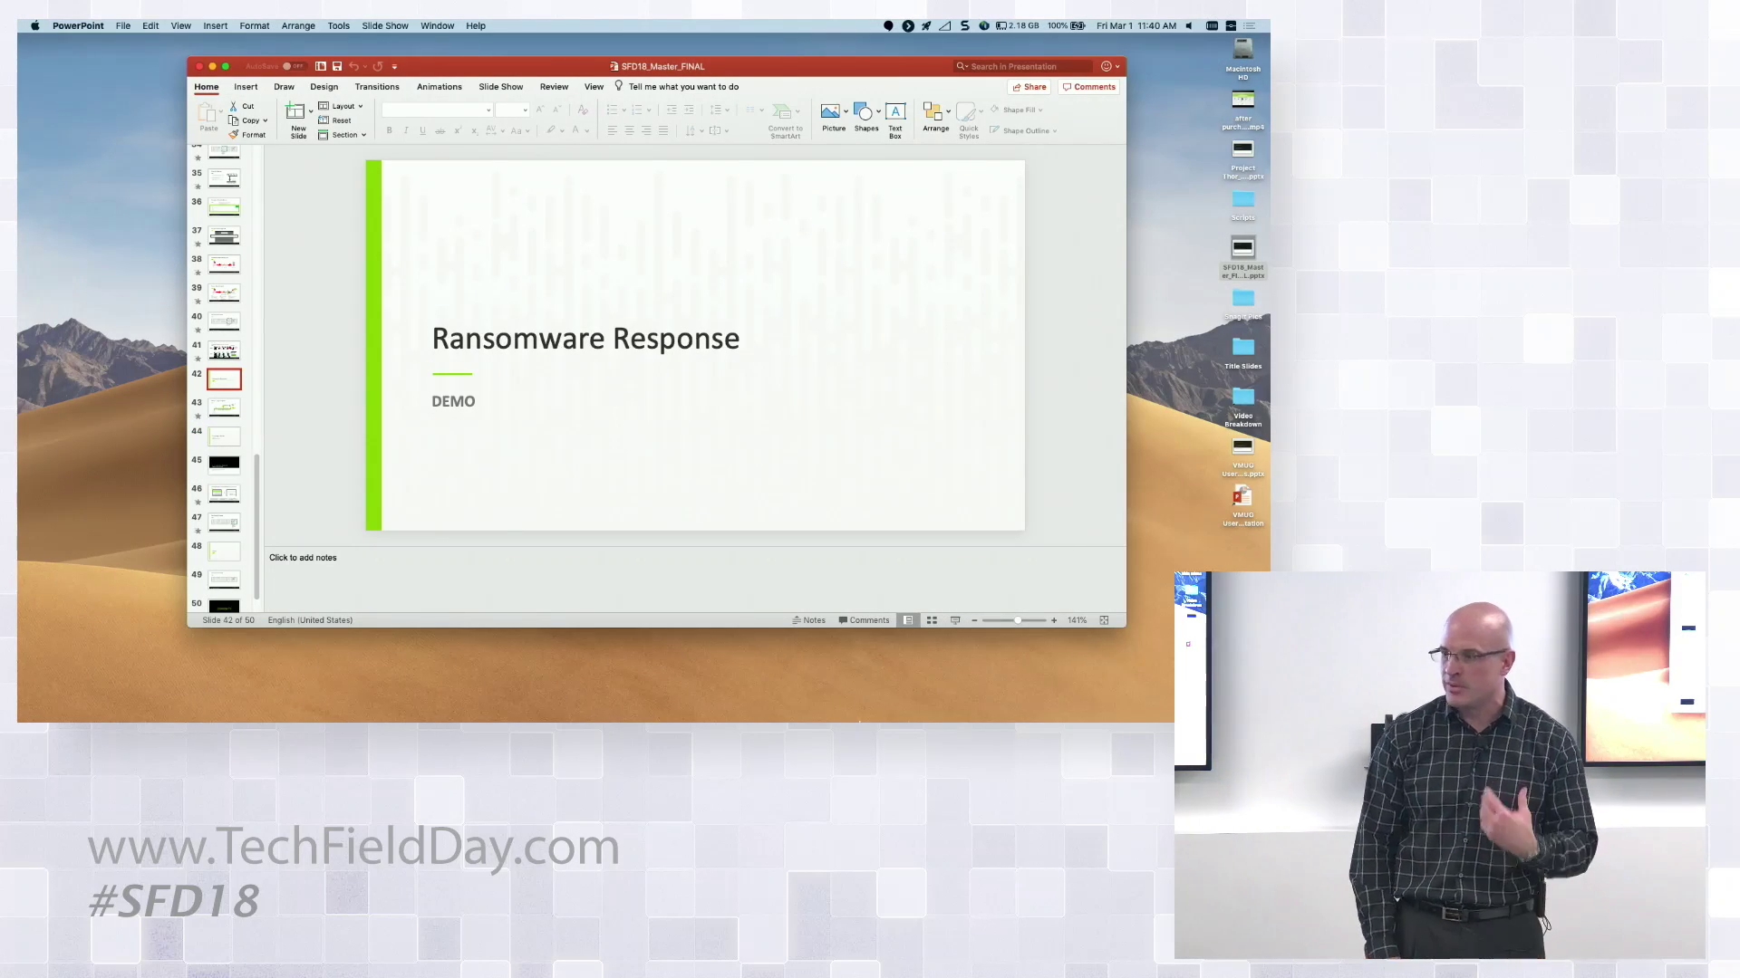
# Leave the slides for the demo browser and sign into vCenter to show the AD01 VM summary.
pyautogui.click(808, 693)
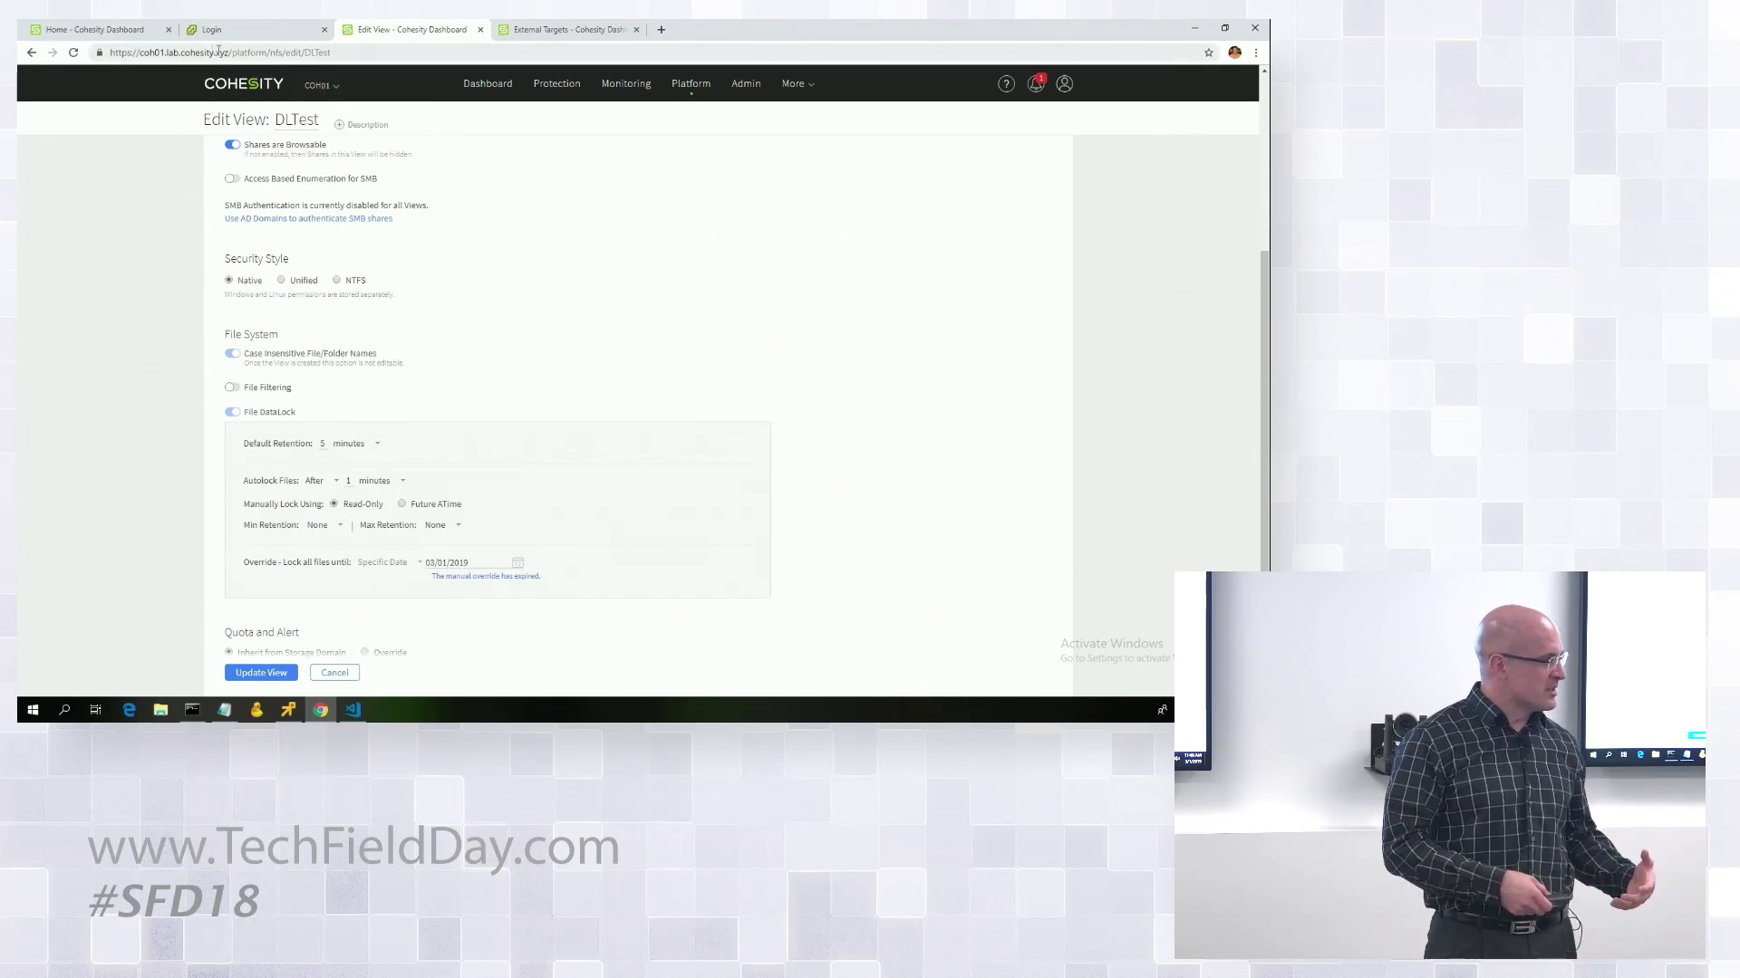
pyautogui.click(214, 33)
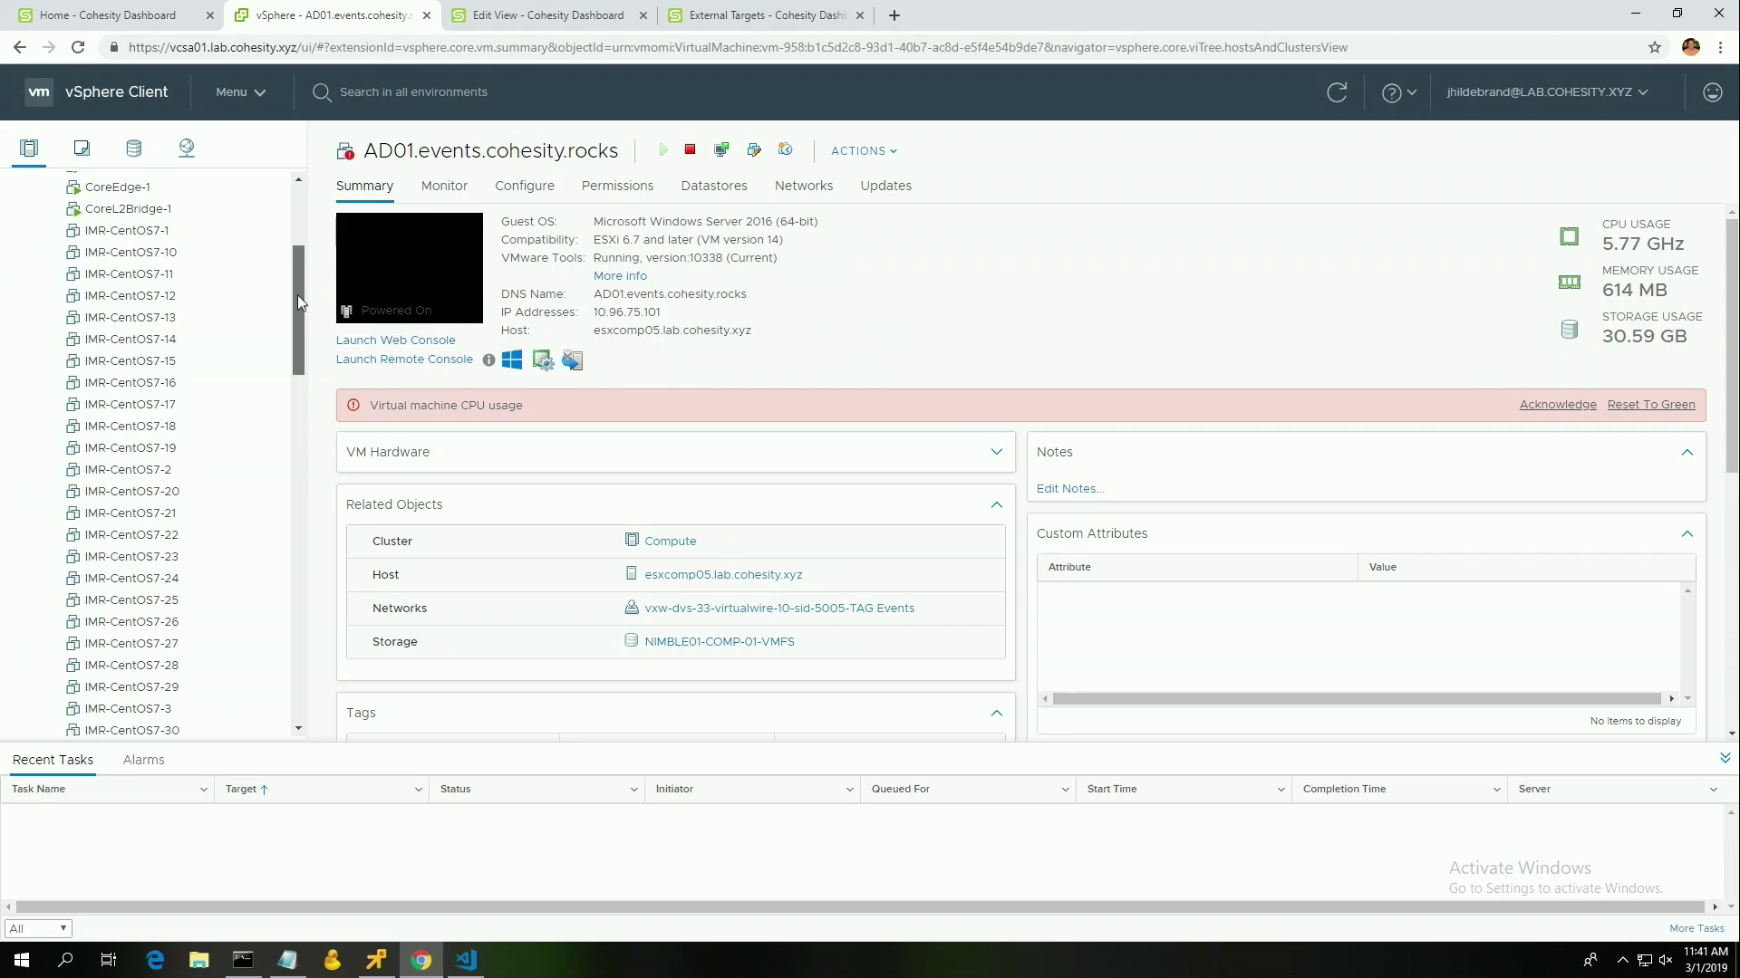
pyautogui.moveTo(303, 306); pyautogui.dragTo(333, 210)
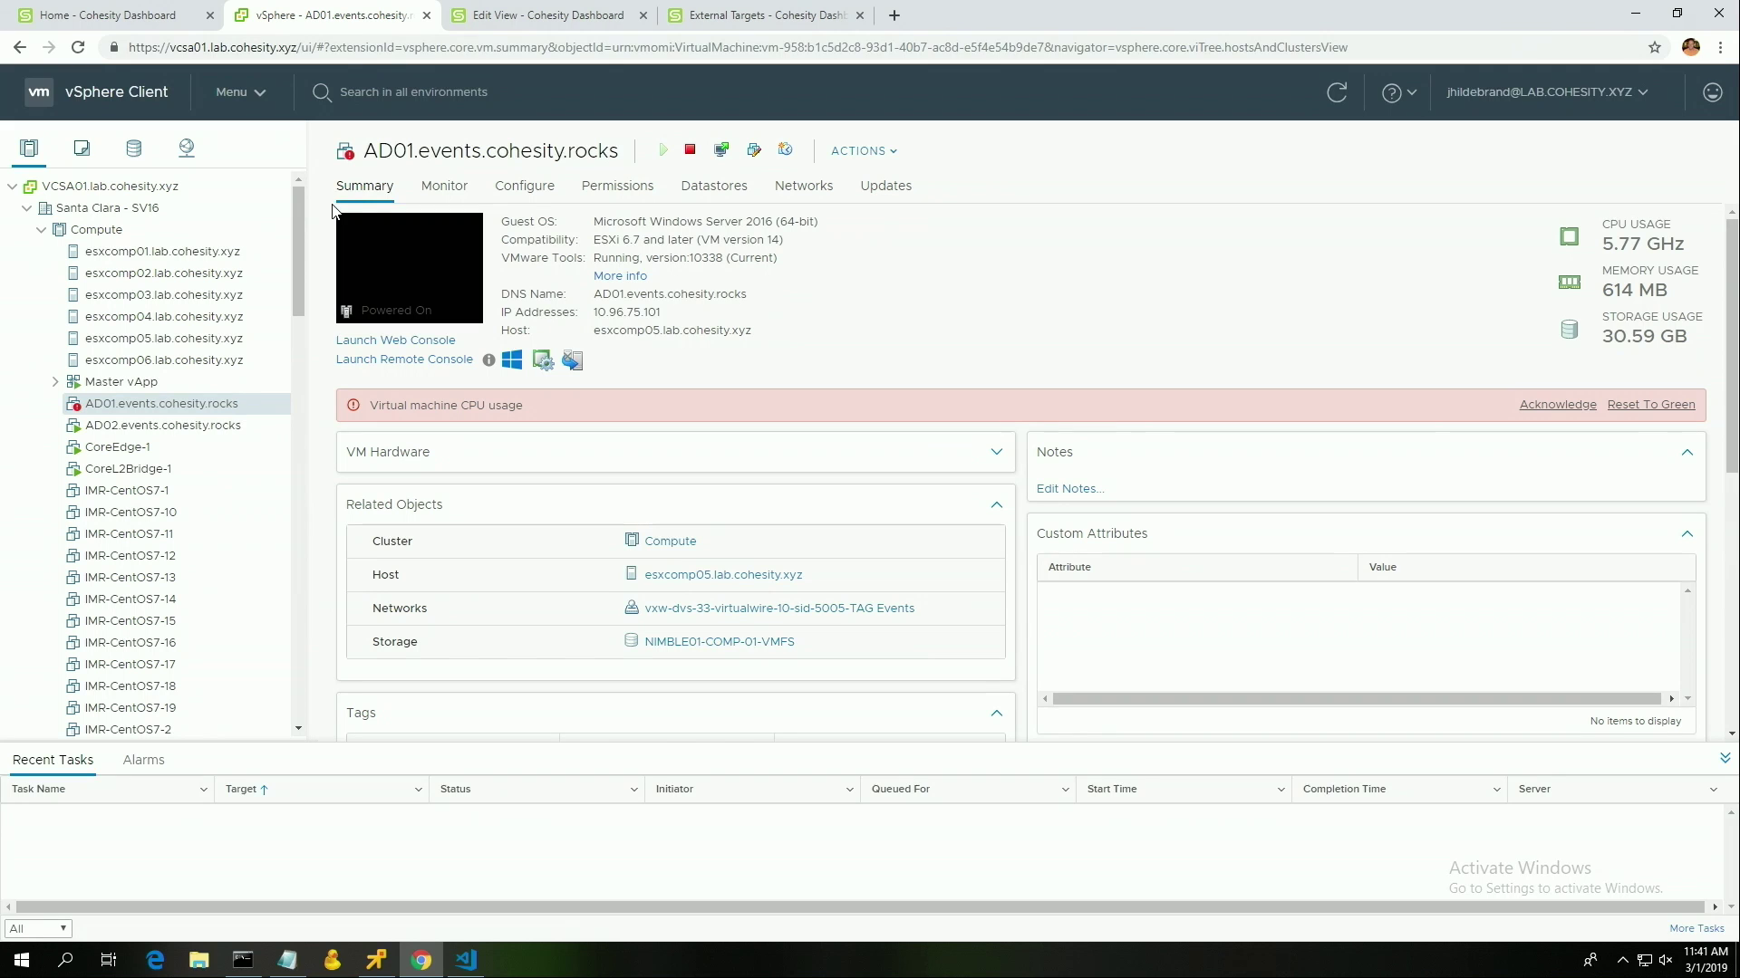
# Return to the Cohesity Edit View page for the DLTest view.
pyautogui.click(522, 15)
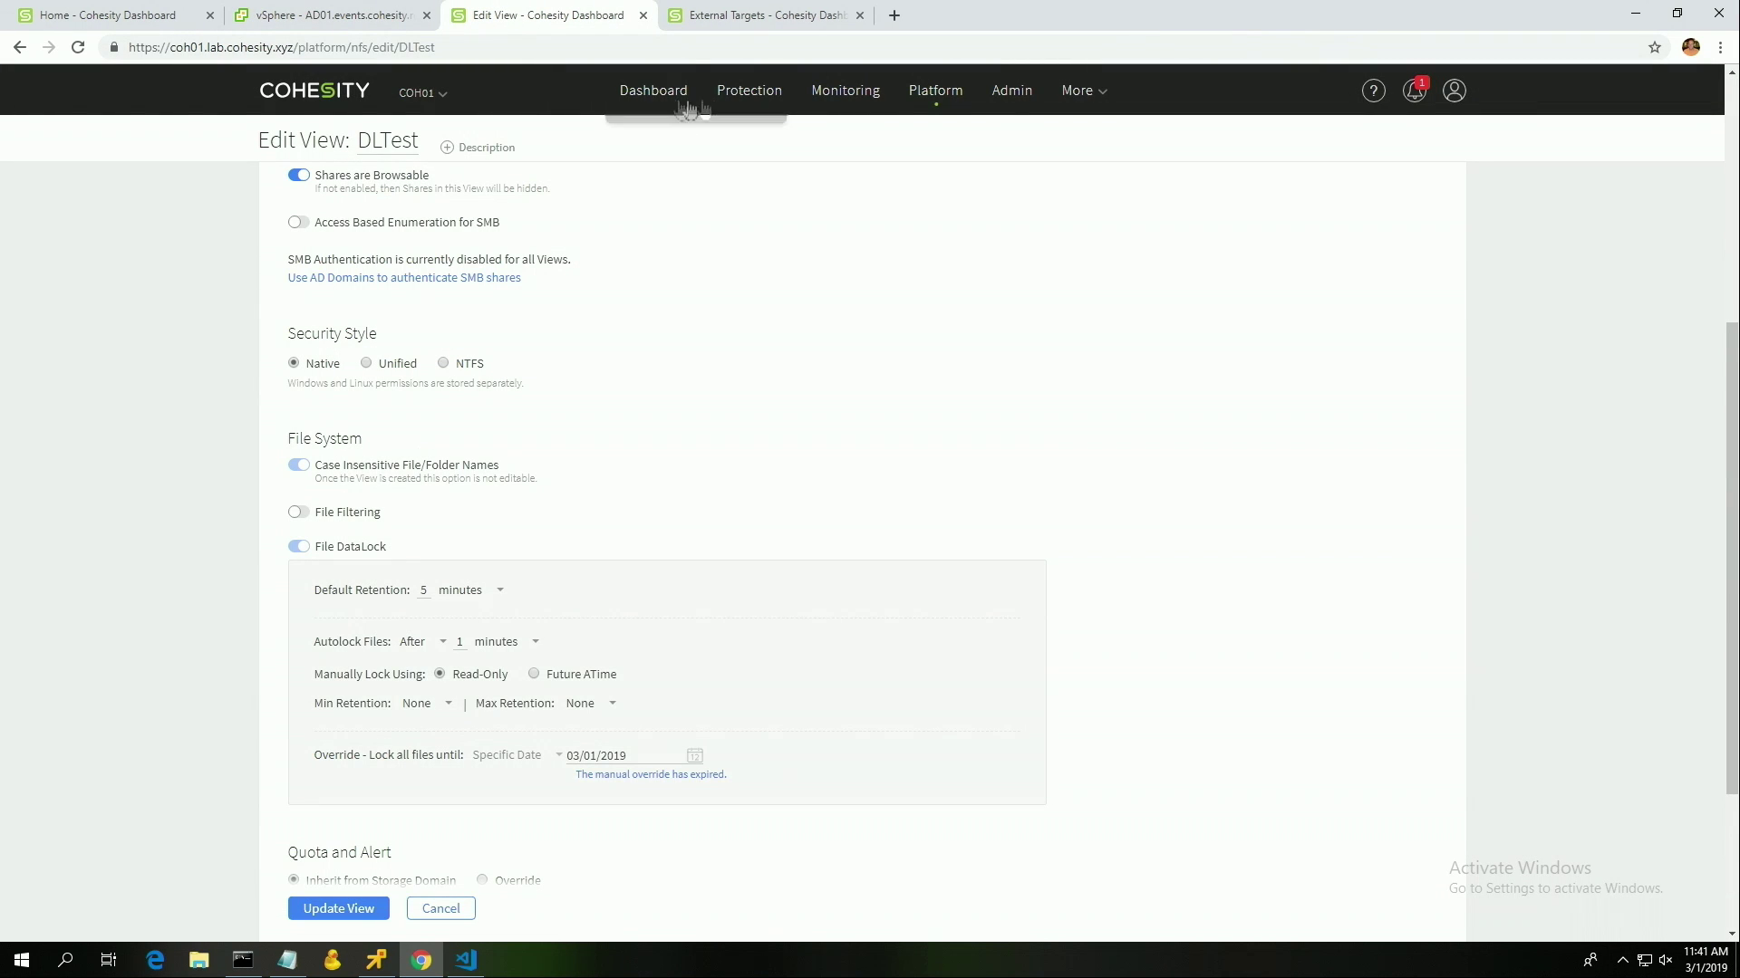
# Start a new virtual machine recovery from Protection > Recovery.
pyautogui.moveTo(738, 95)
pyautogui.click(741, 200)
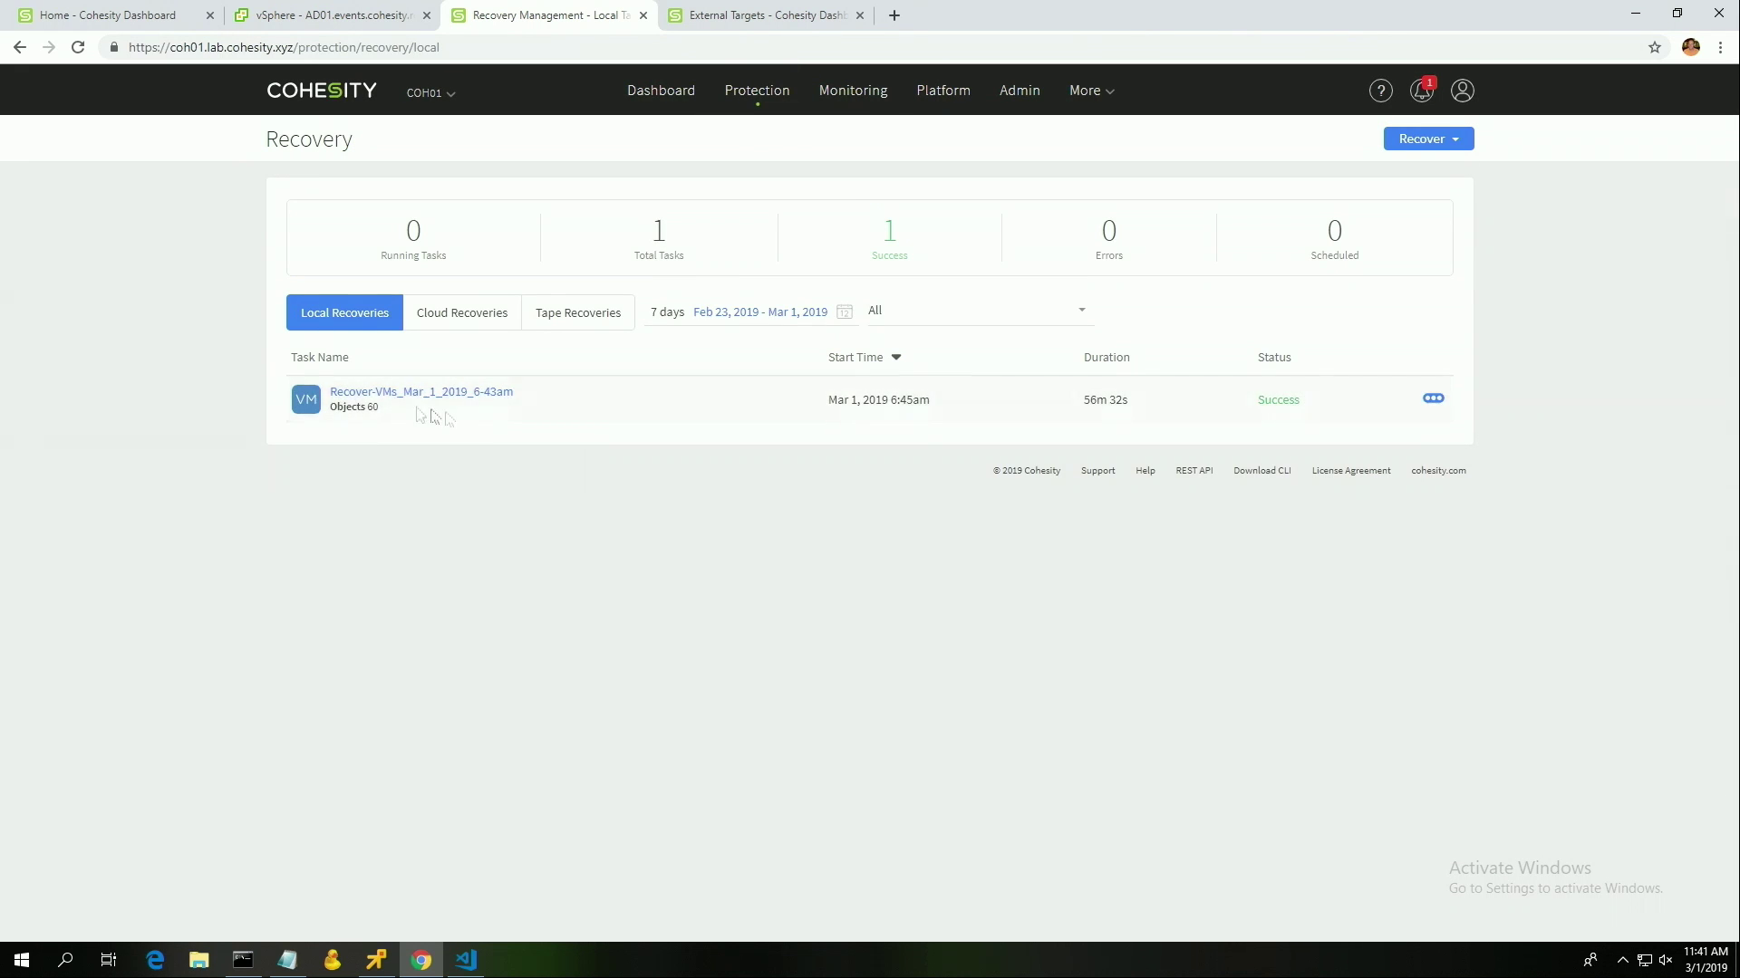
pyautogui.click(1454, 140)
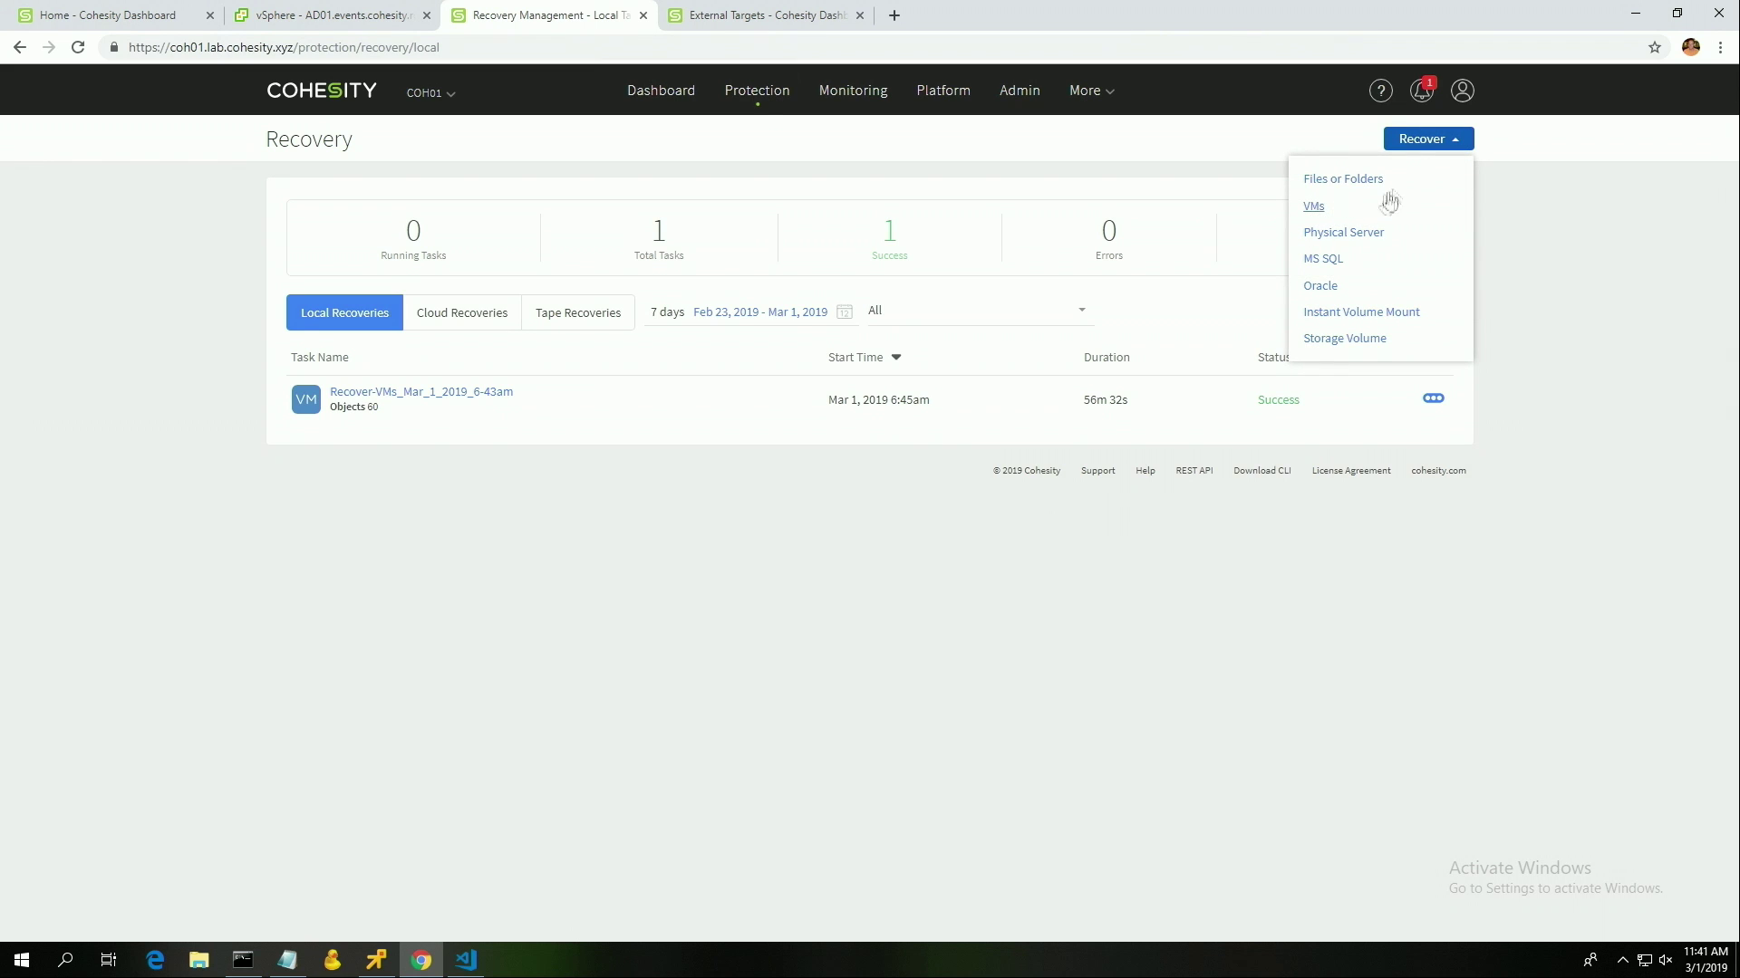
pyautogui.click(1313, 206)
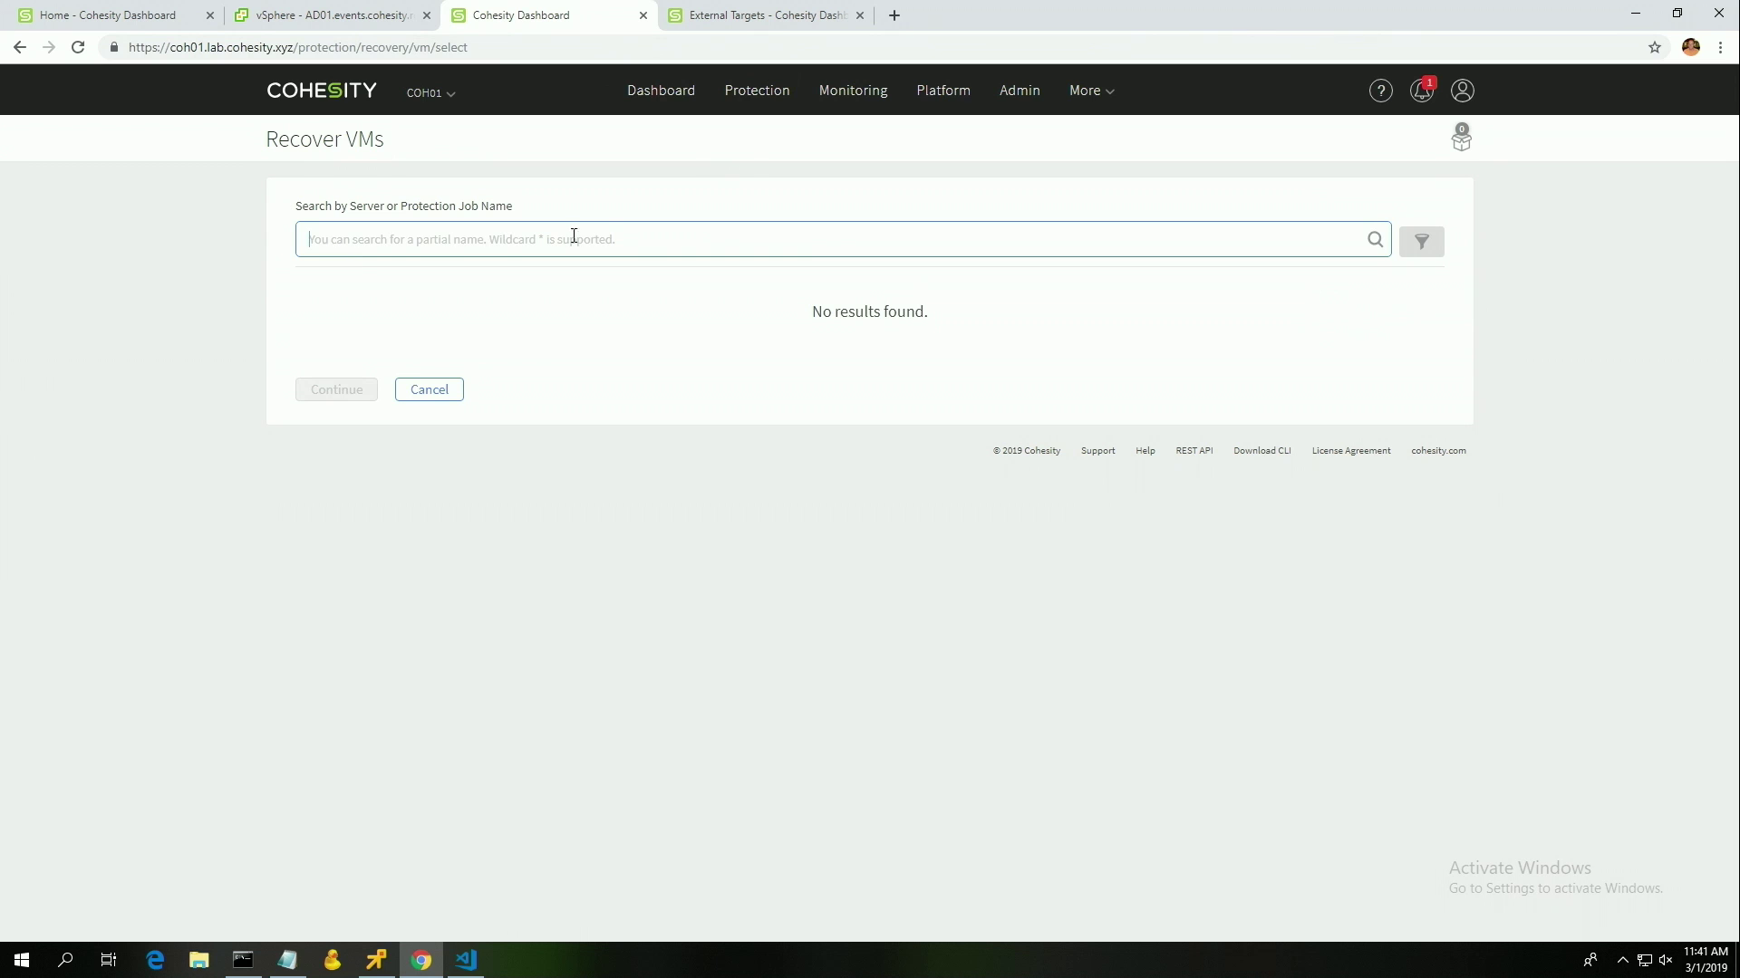
# Search 'IMR', select the whole IMR Demo job and continue to the recovery options.
pyautogui.click(574, 236)
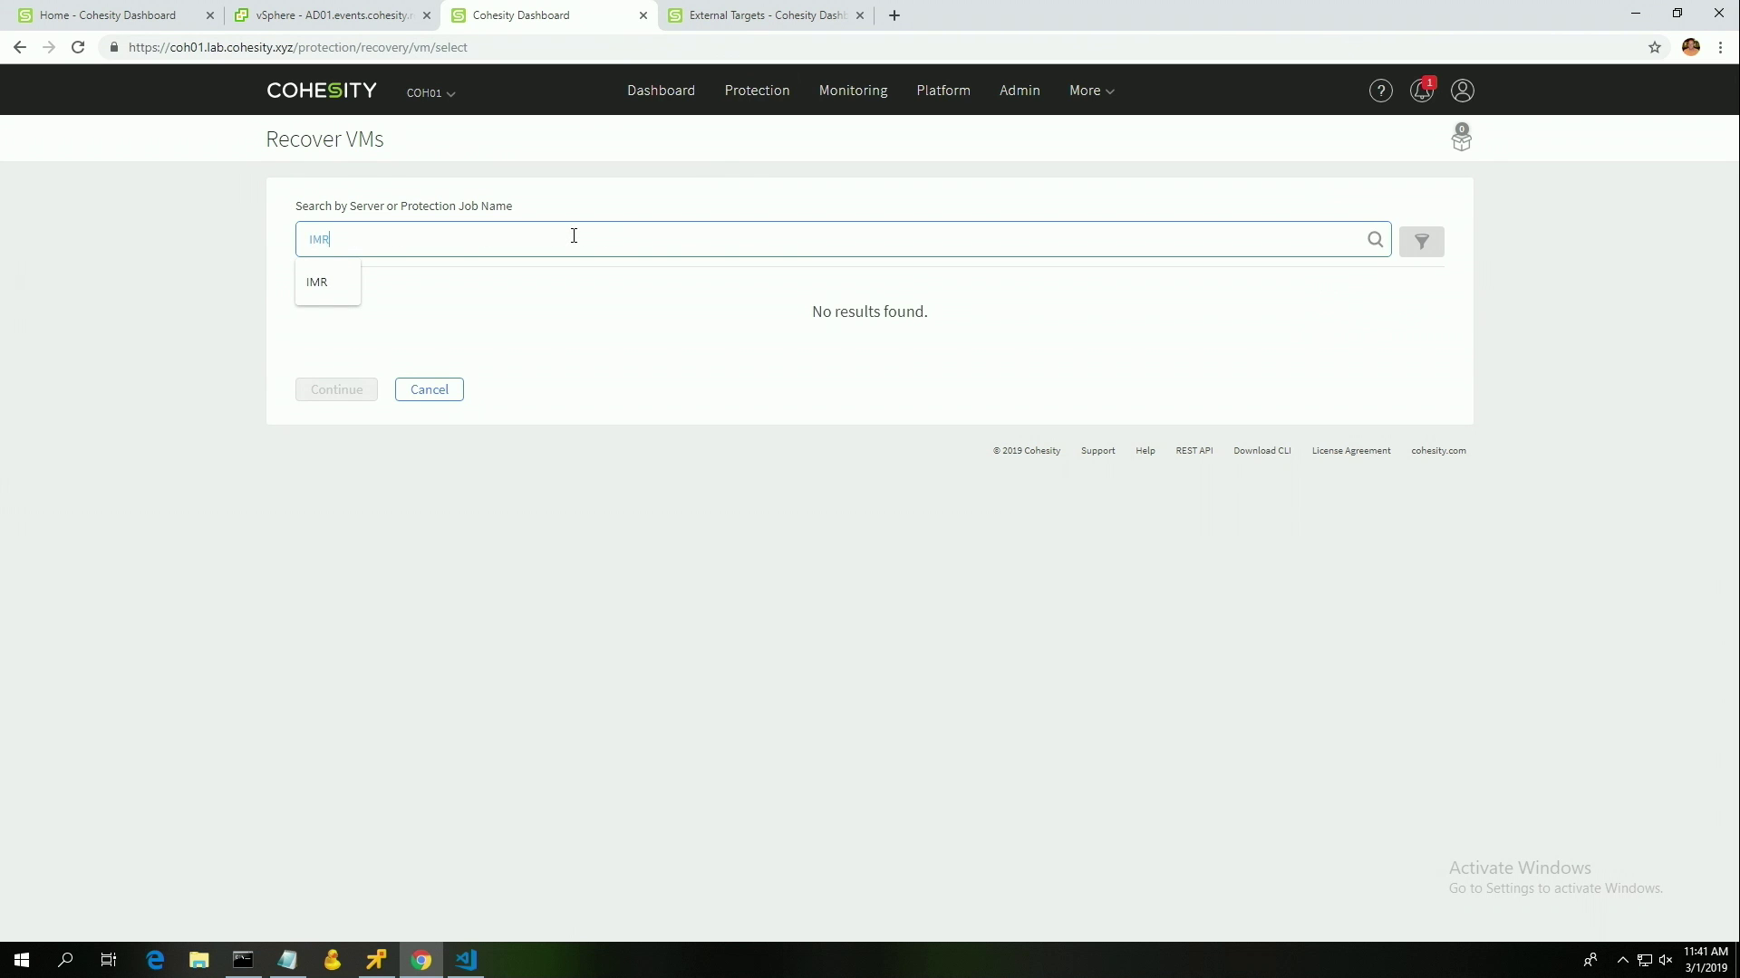
pyautogui.click(328, 279)
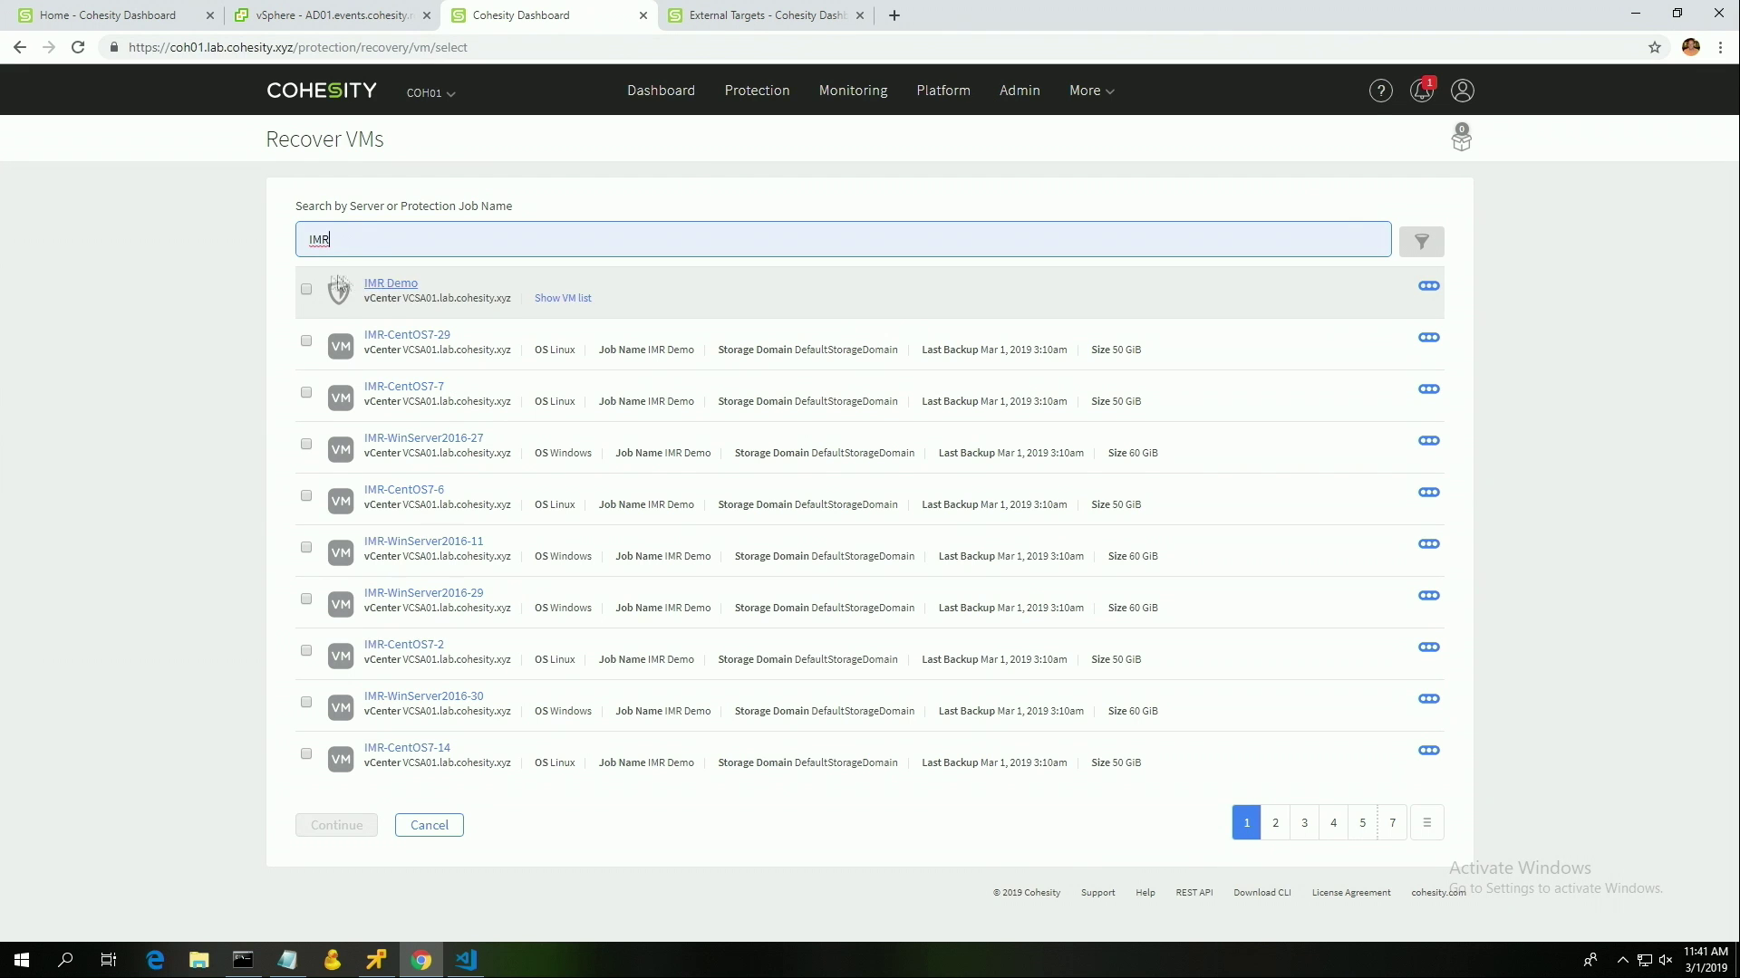
pyautogui.click(306, 290)
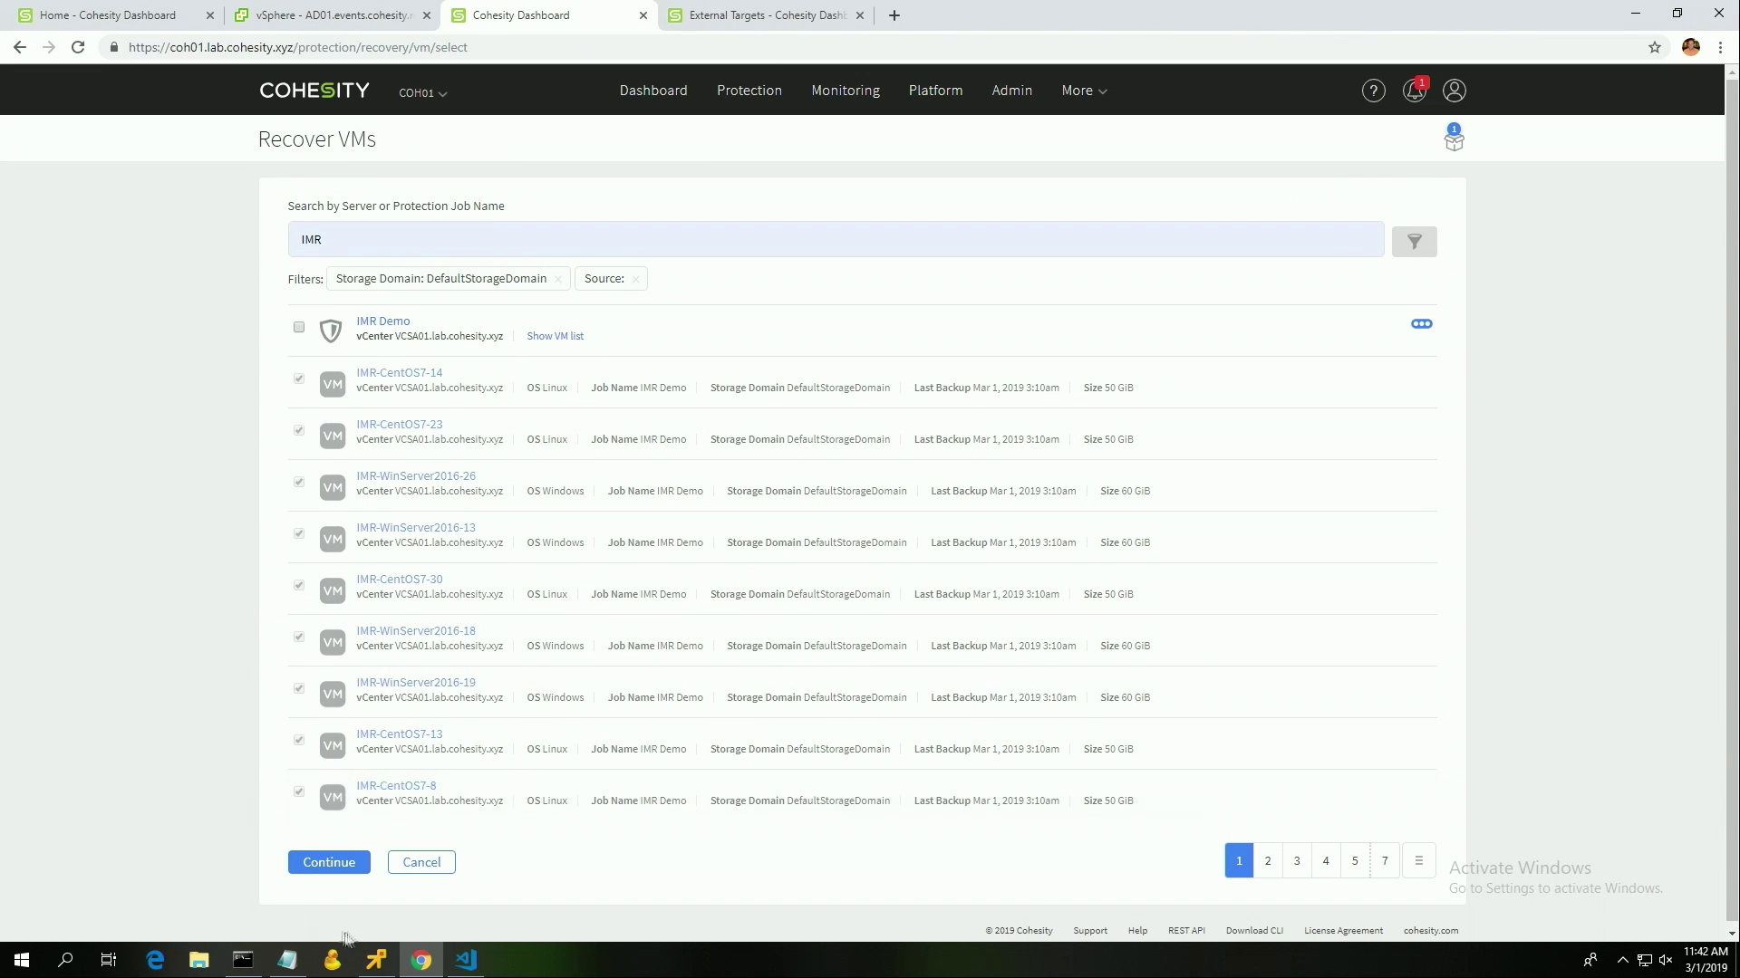
pyautogui.click(329, 863)
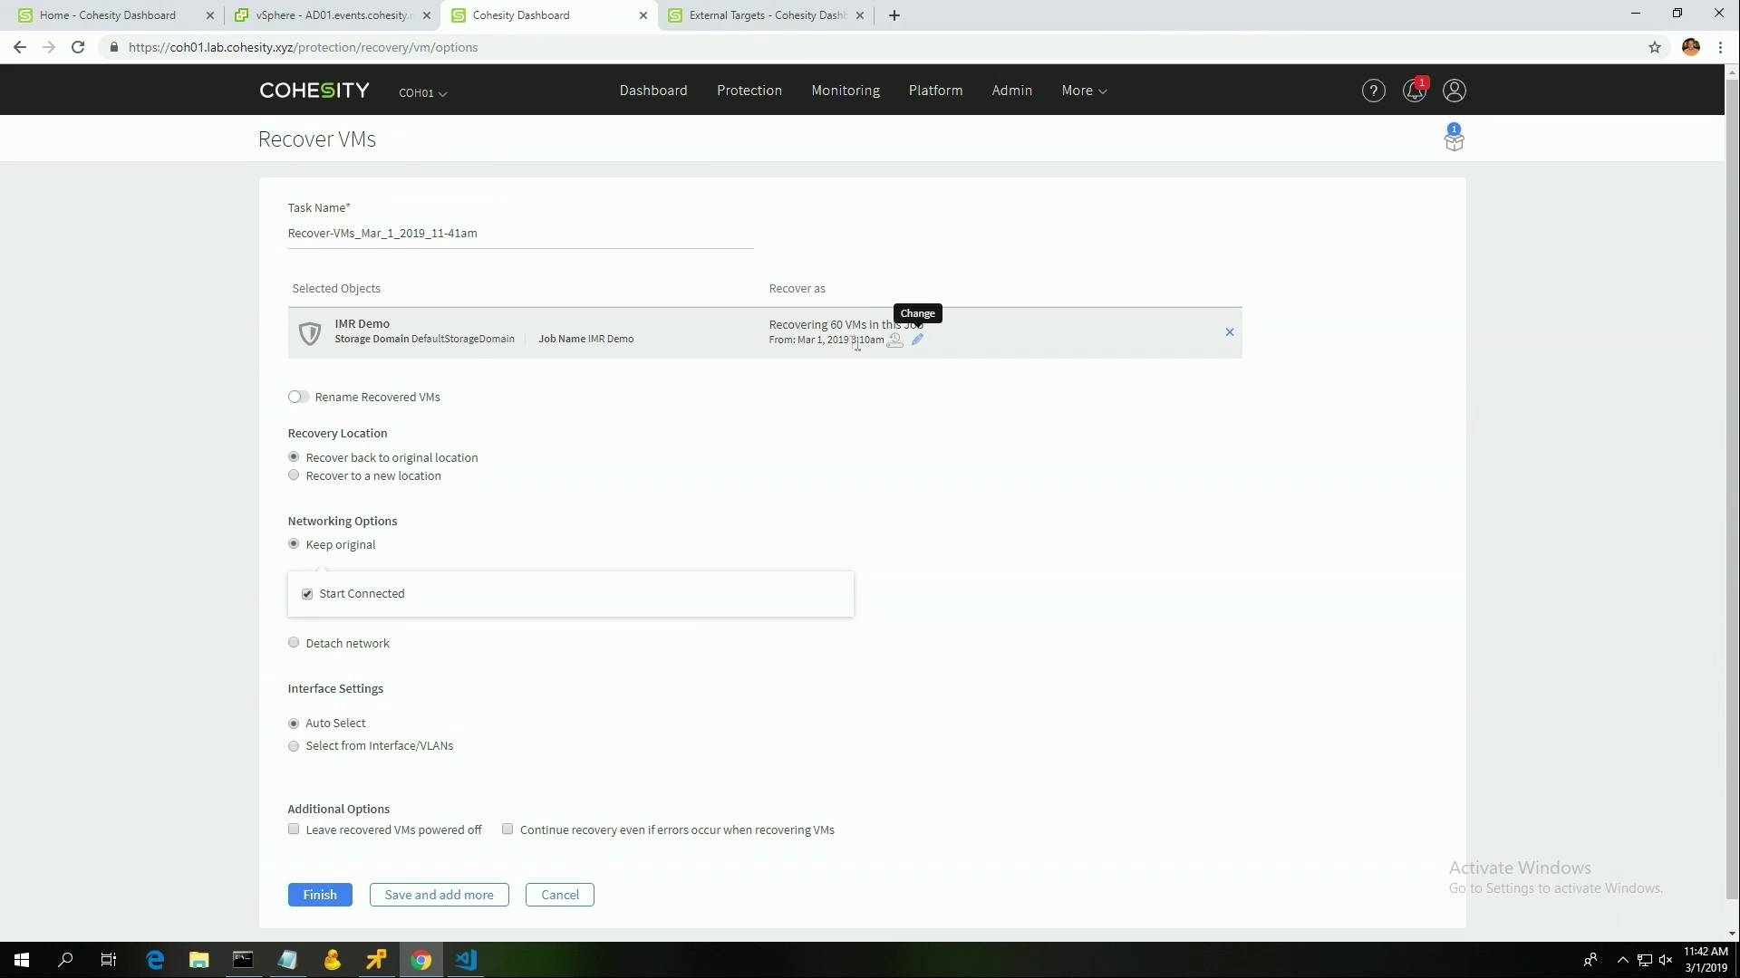
pyautogui.click(918, 343)
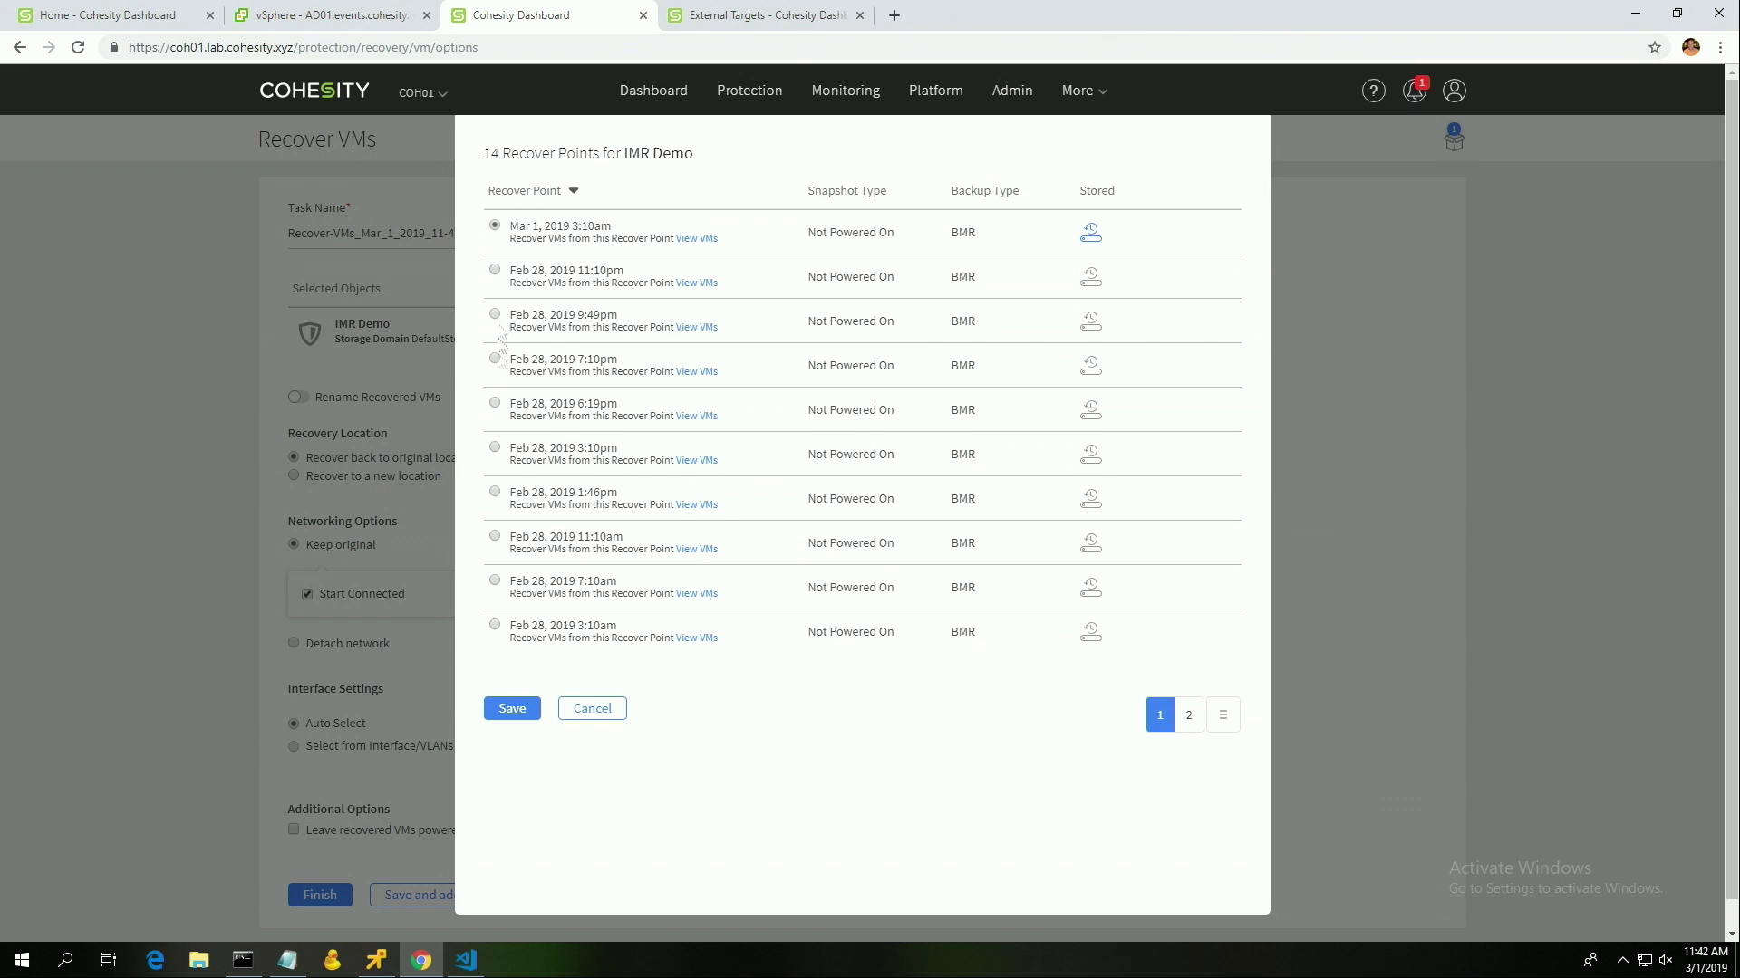
pyautogui.click(1223, 716)
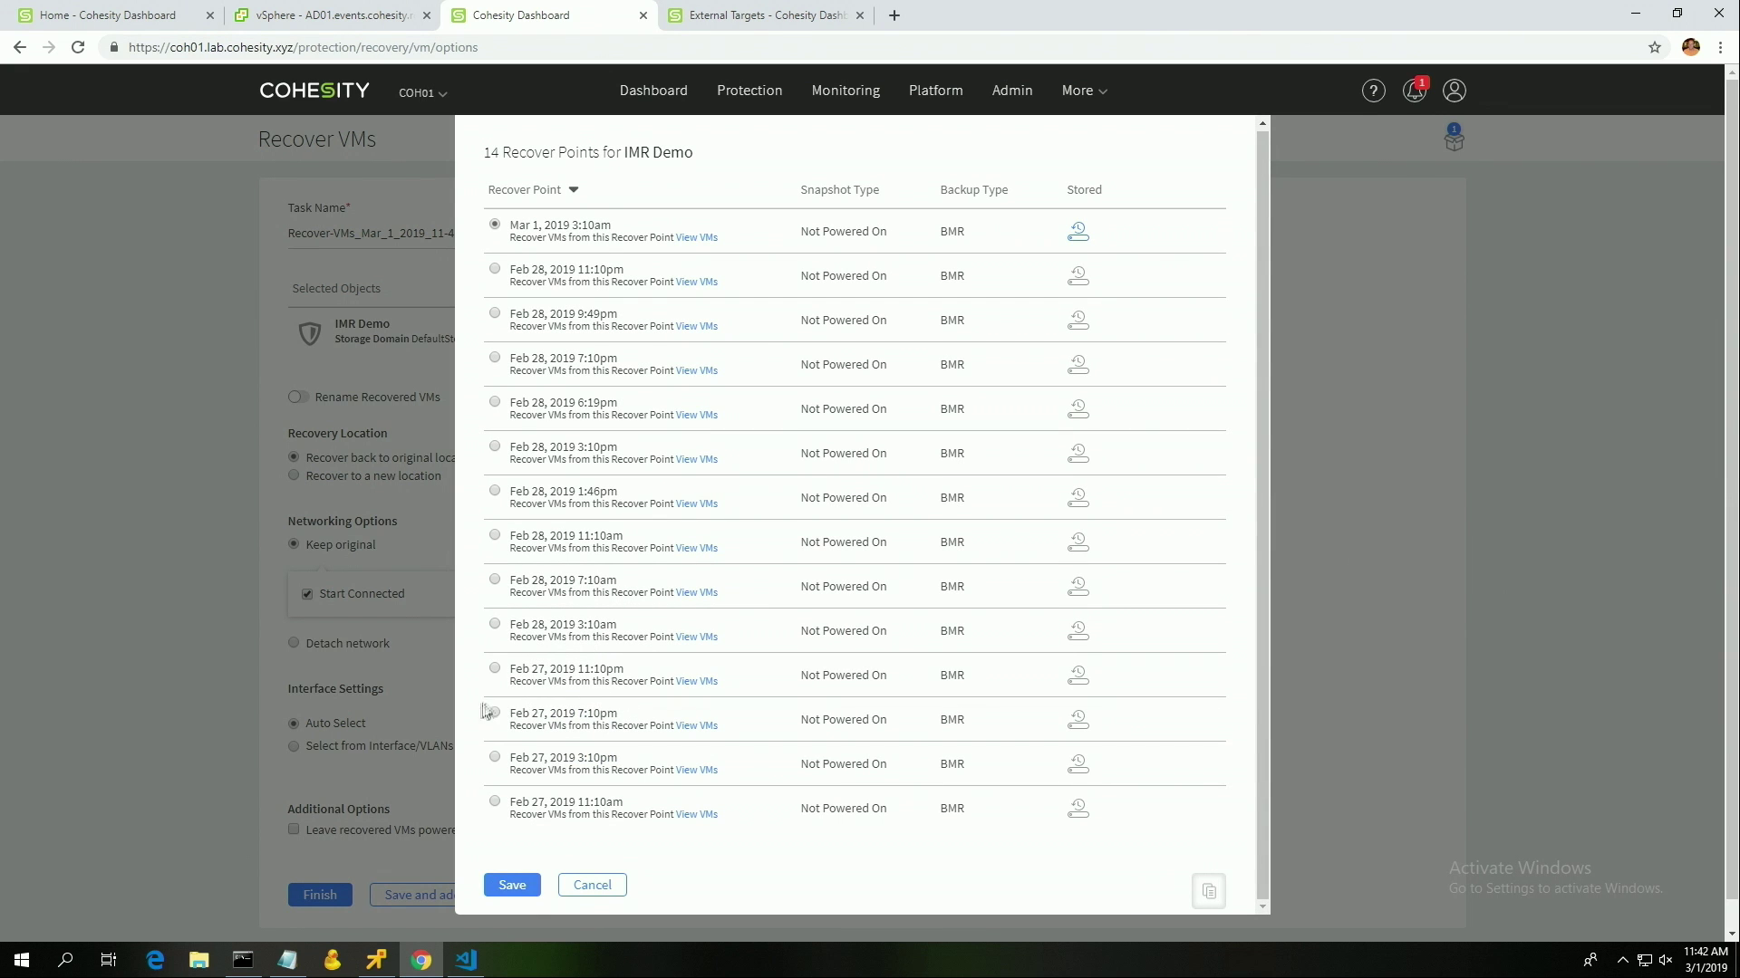
pyautogui.click(495, 757)
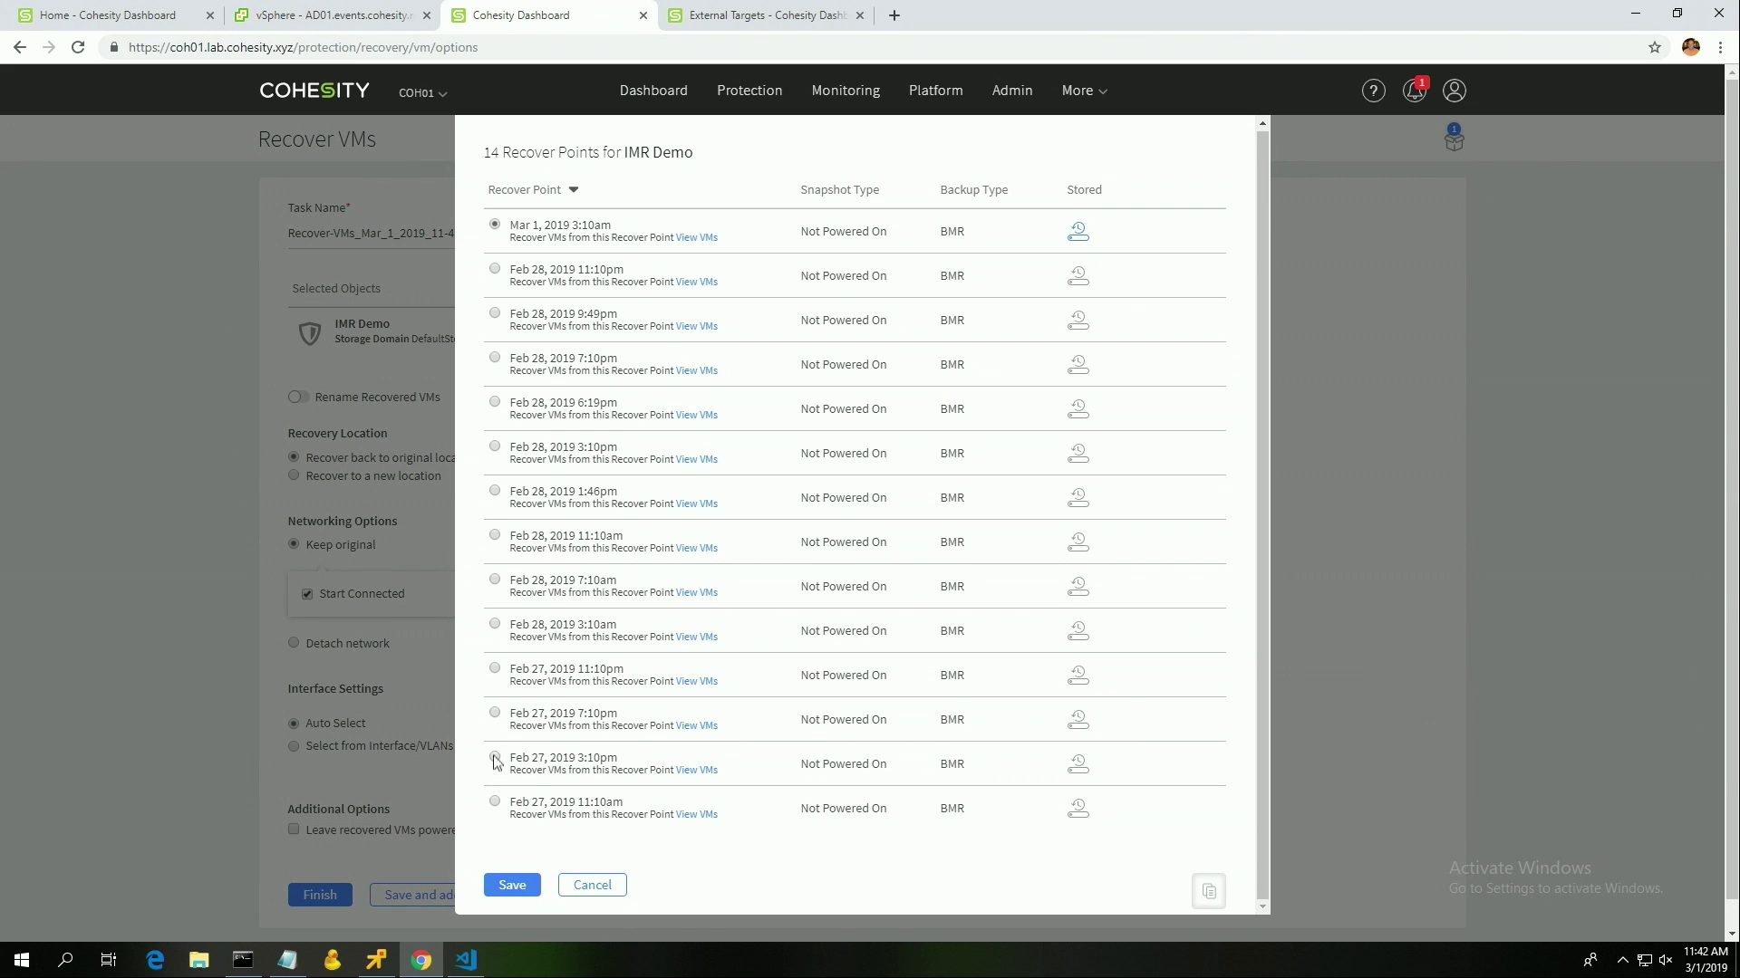
pyautogui.click(518, 887)
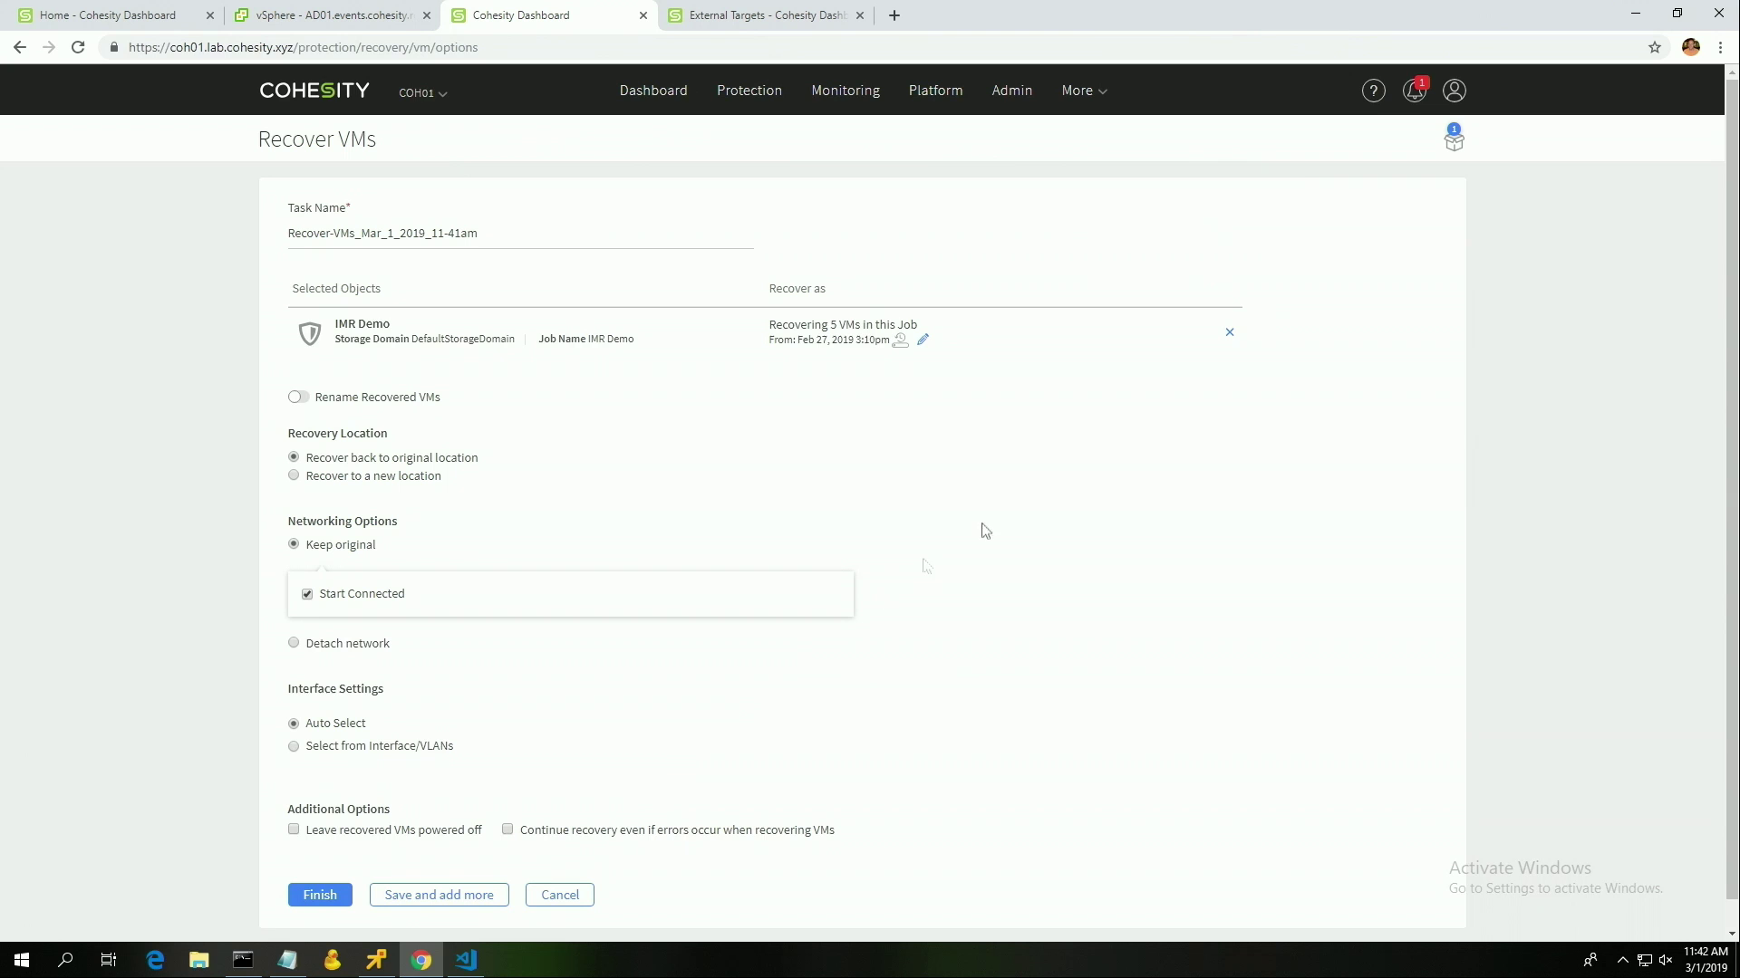
pyautogui.click(925, 341)
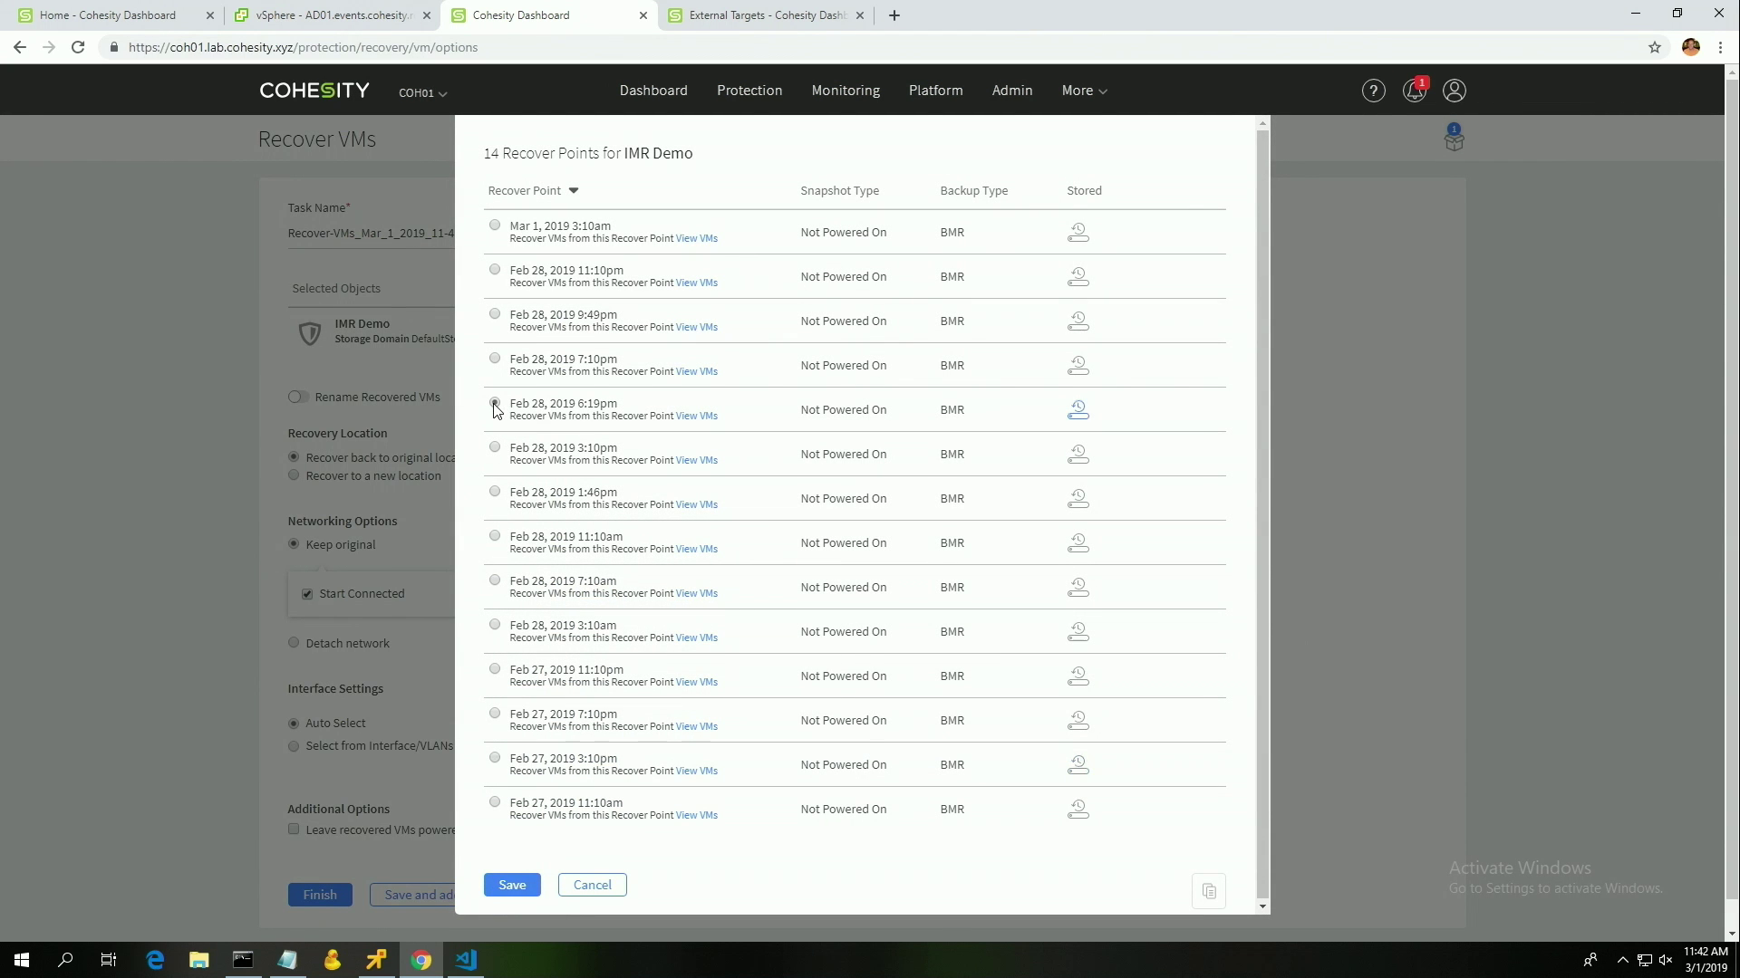
pyautogui.click(495, 404)
pyautogui.click(512, 885)
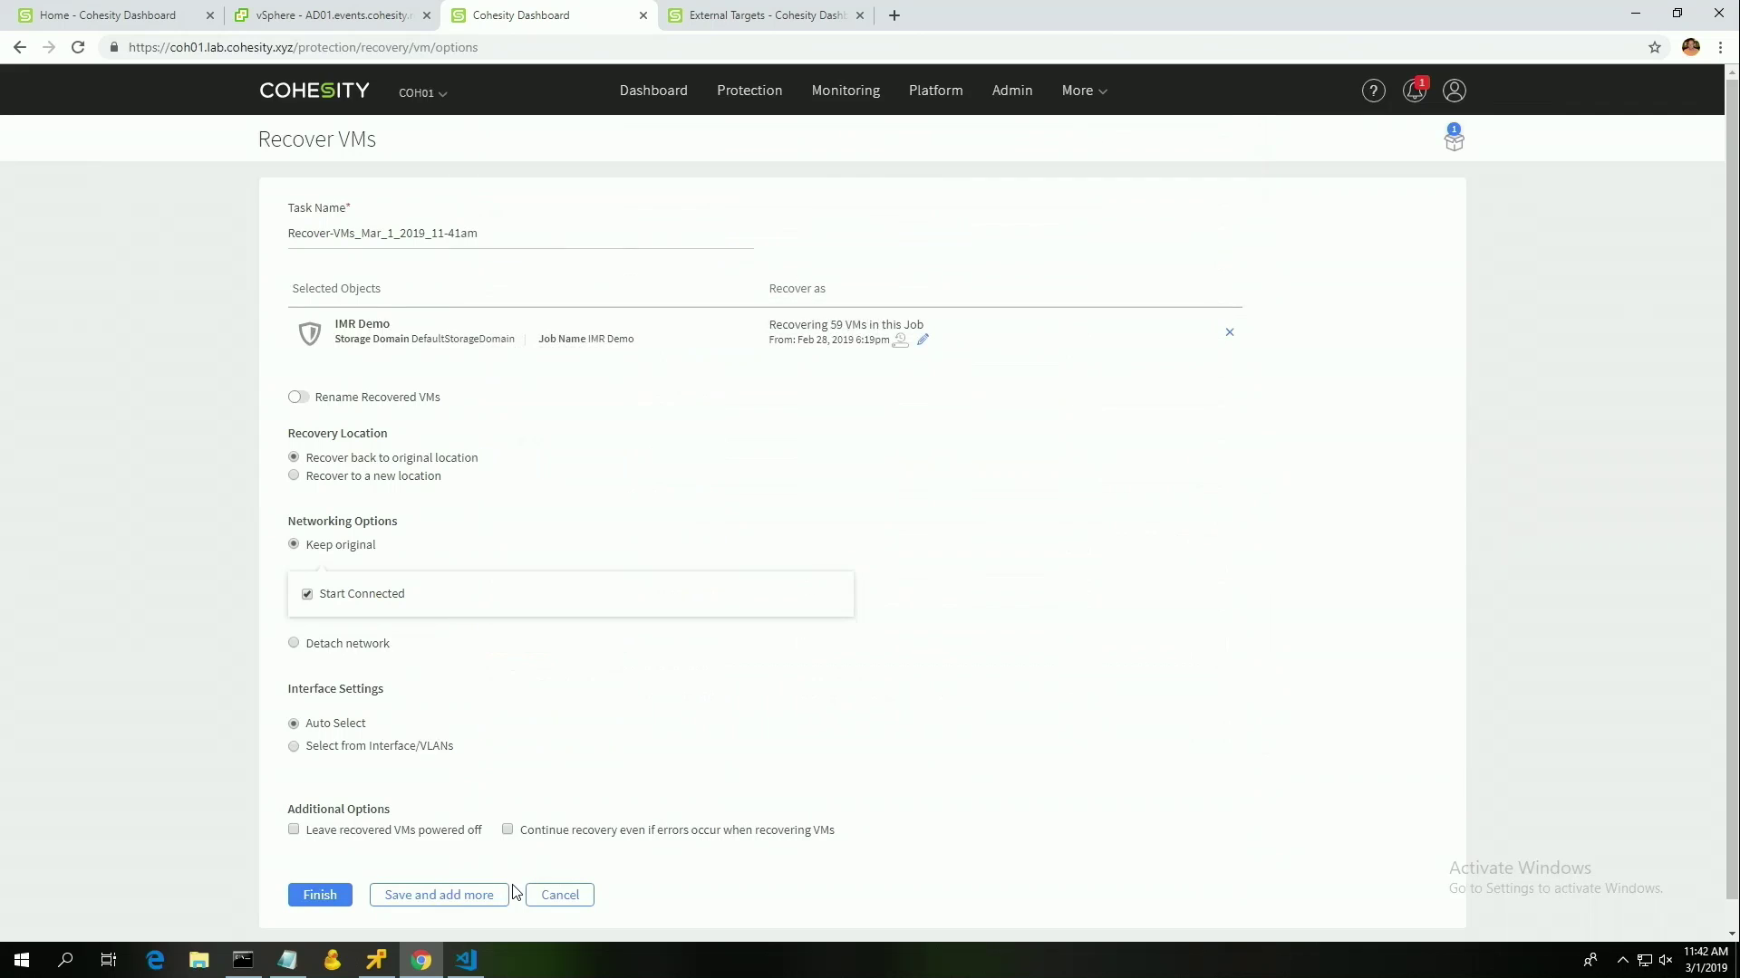
pyautogui.click(925, 341)
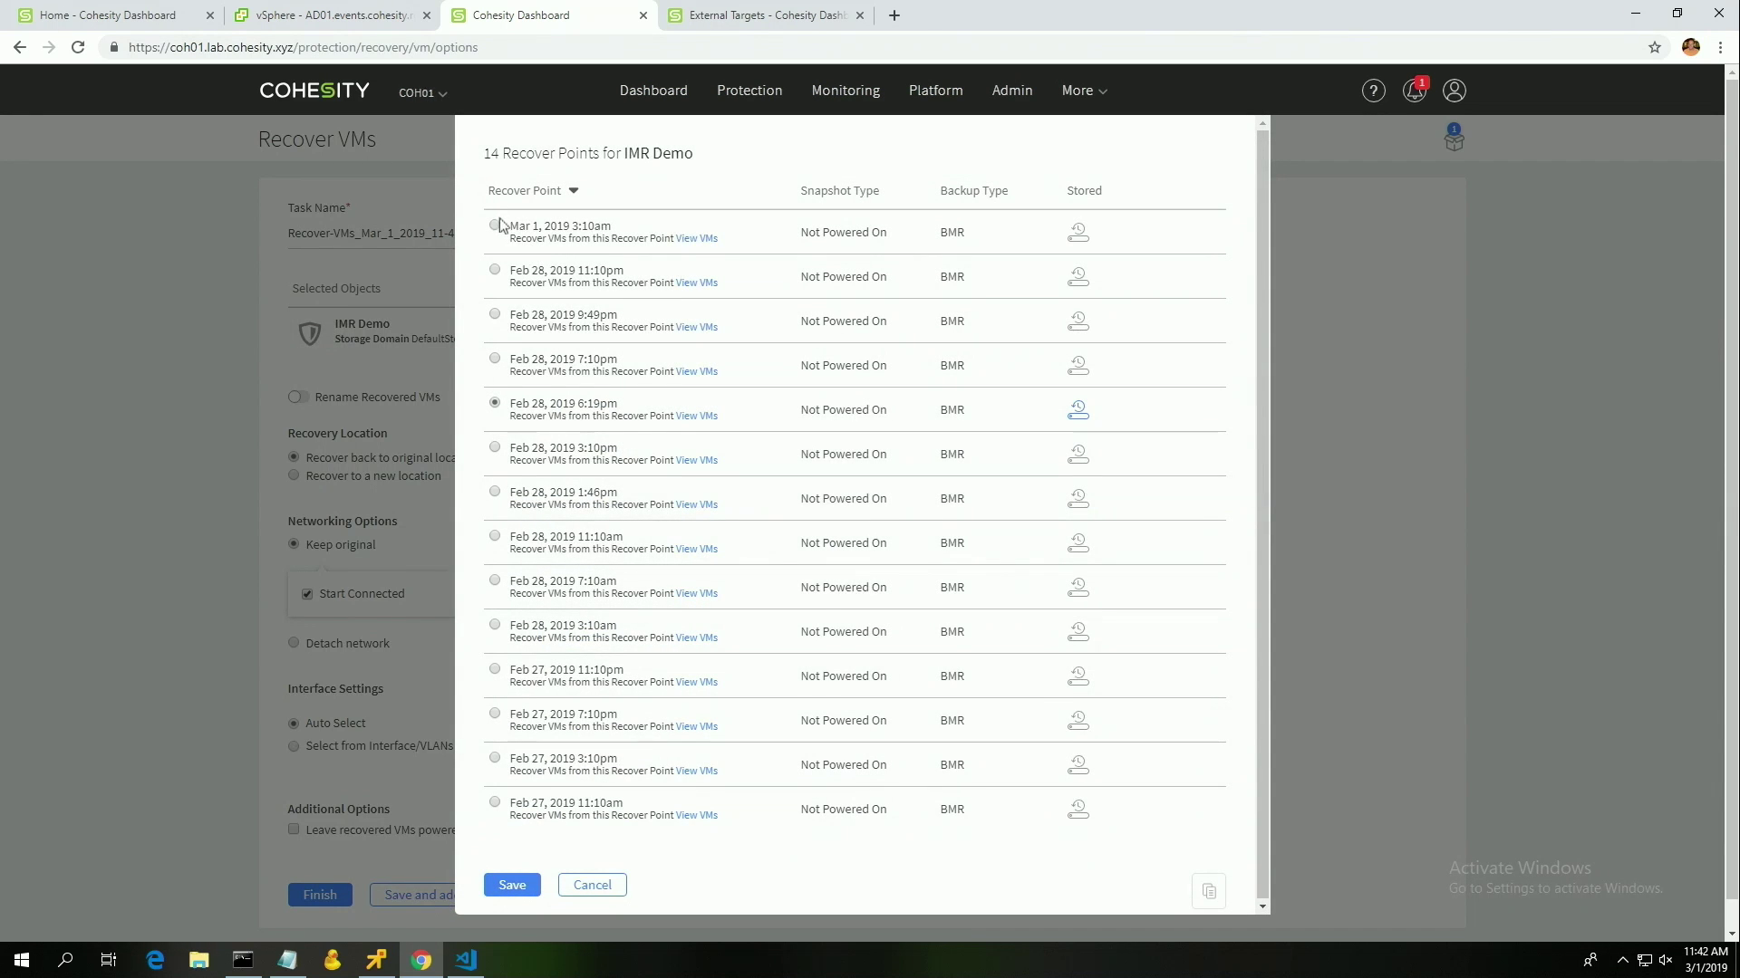
pyautogui.click(496, 226)
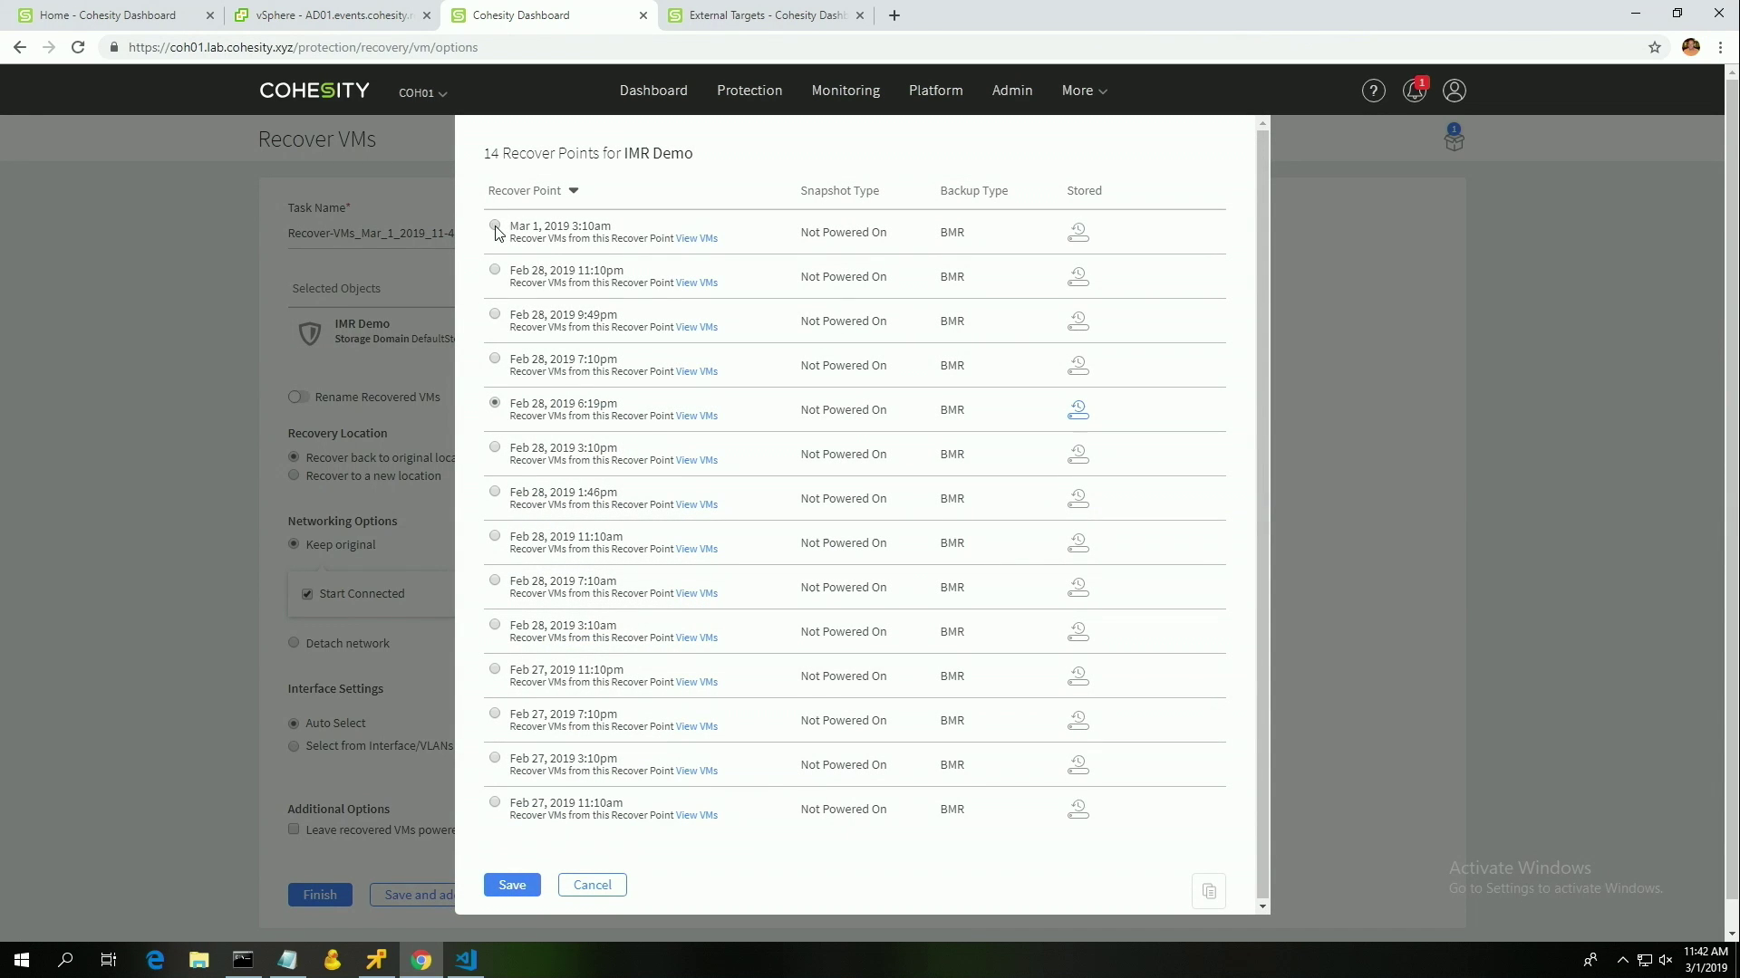
pyautogui.click(507, 888)
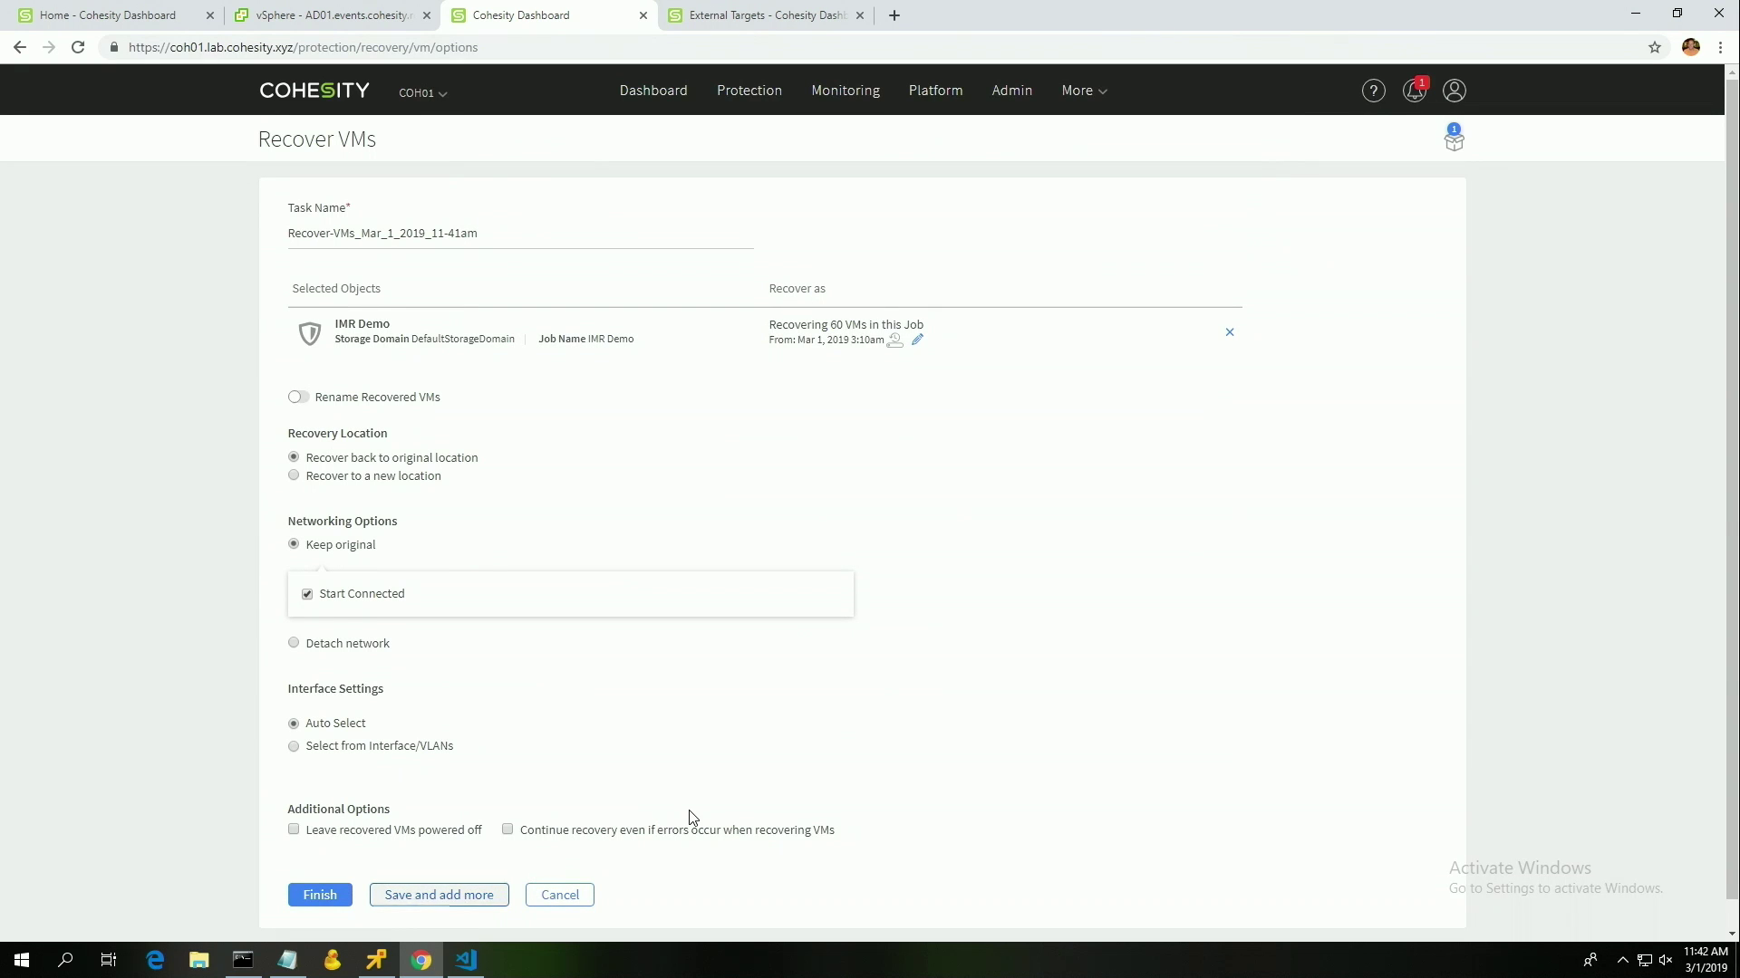
# Rename the recovered VMs with the prefix 'rcvr-'.
pyautogui.click(299, 398)
pyautogui.click(379, 472)
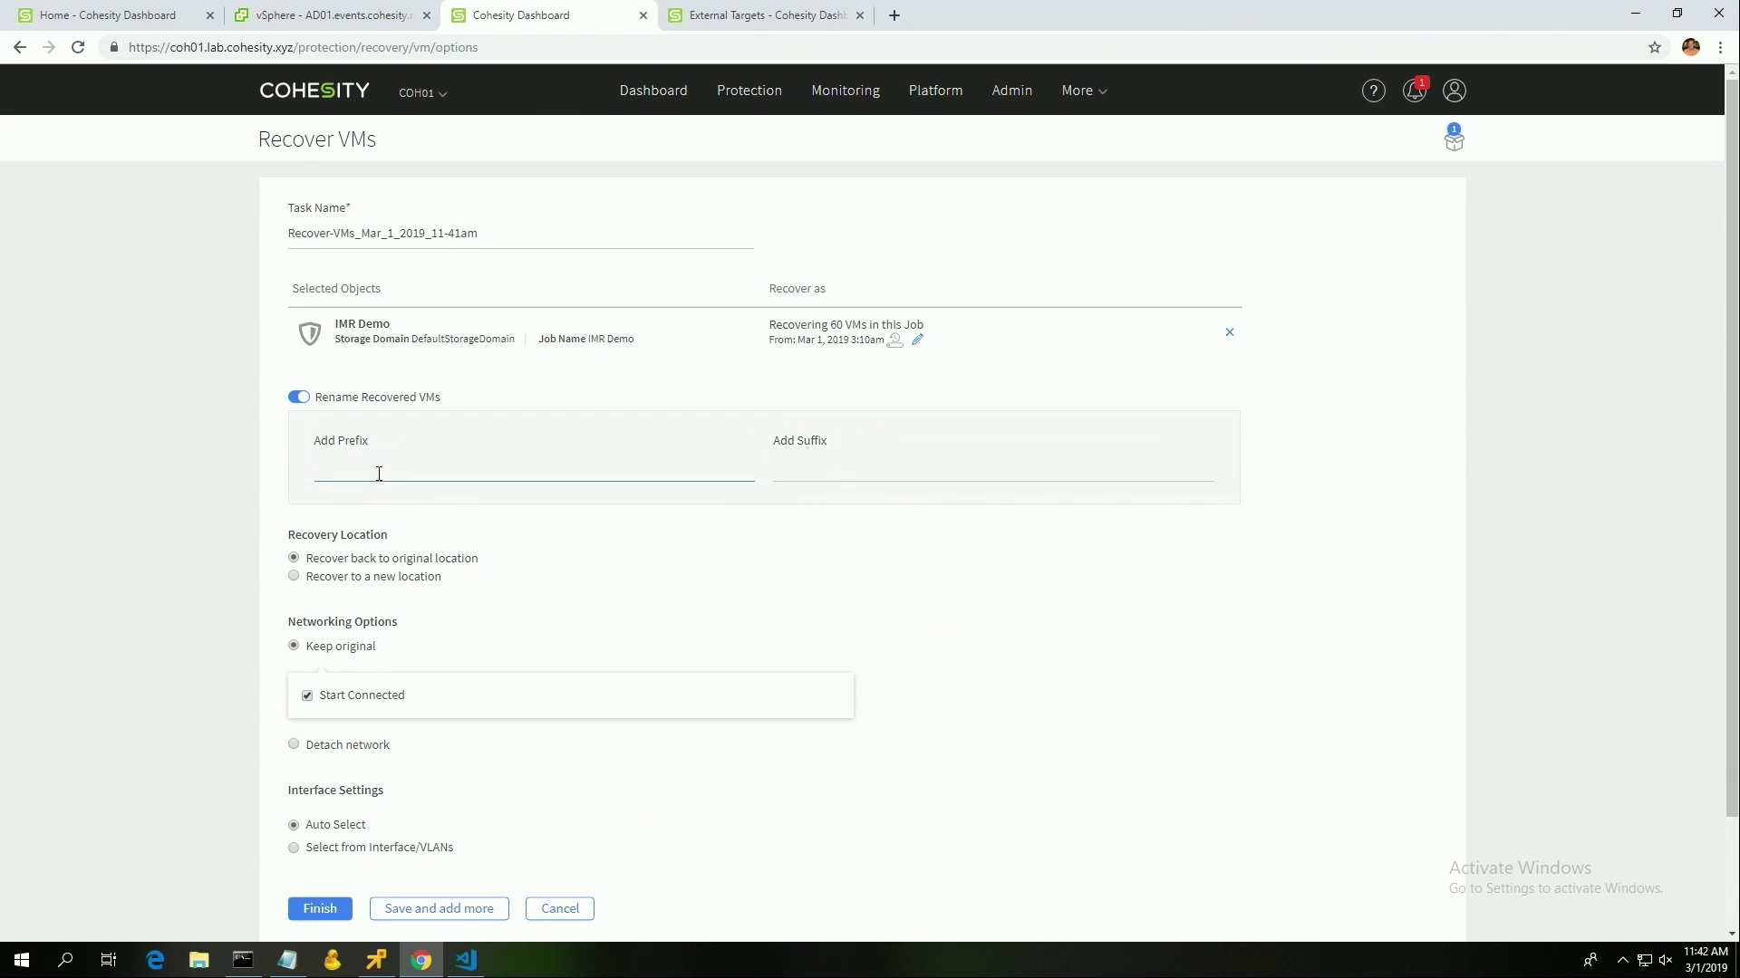
pyautogui.write('rcvr-')
# Recover to a new location on VCSA01.lab.cohesity.xyz using the Compute cluster's Resources pool.
pyautogui.click(294, 577)
pyautogui.click(507, 659)
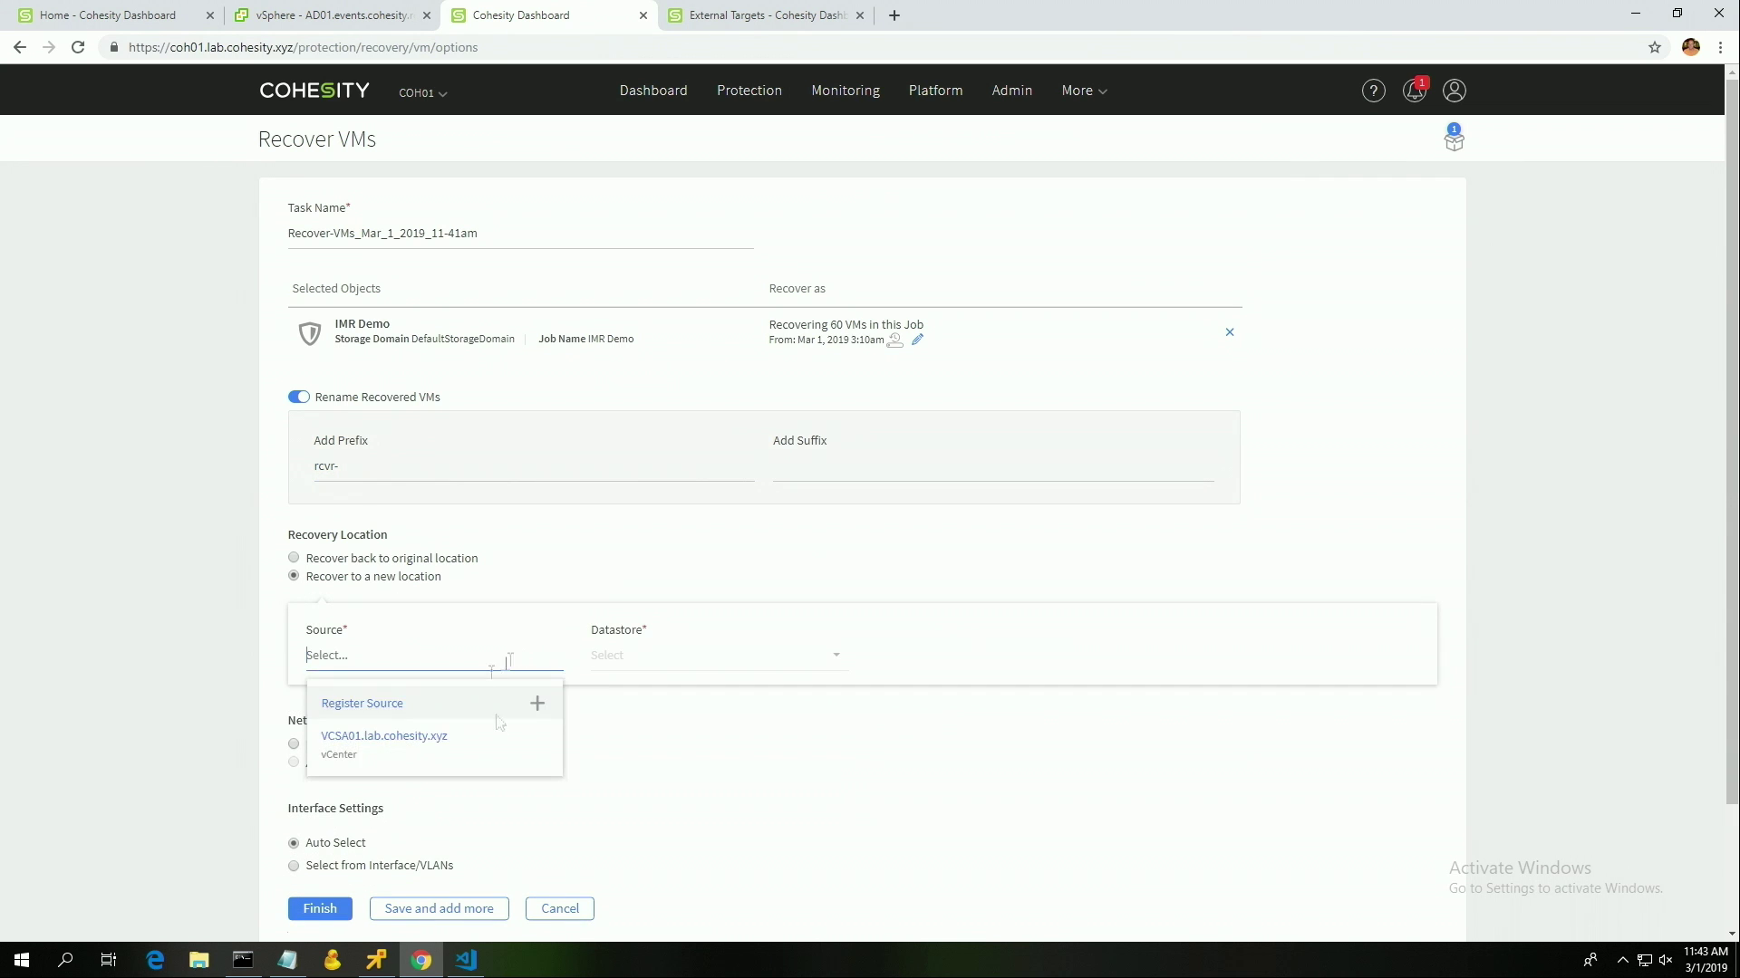
pyautogui.click(446, 764)
pyautogui.click(750, 664)
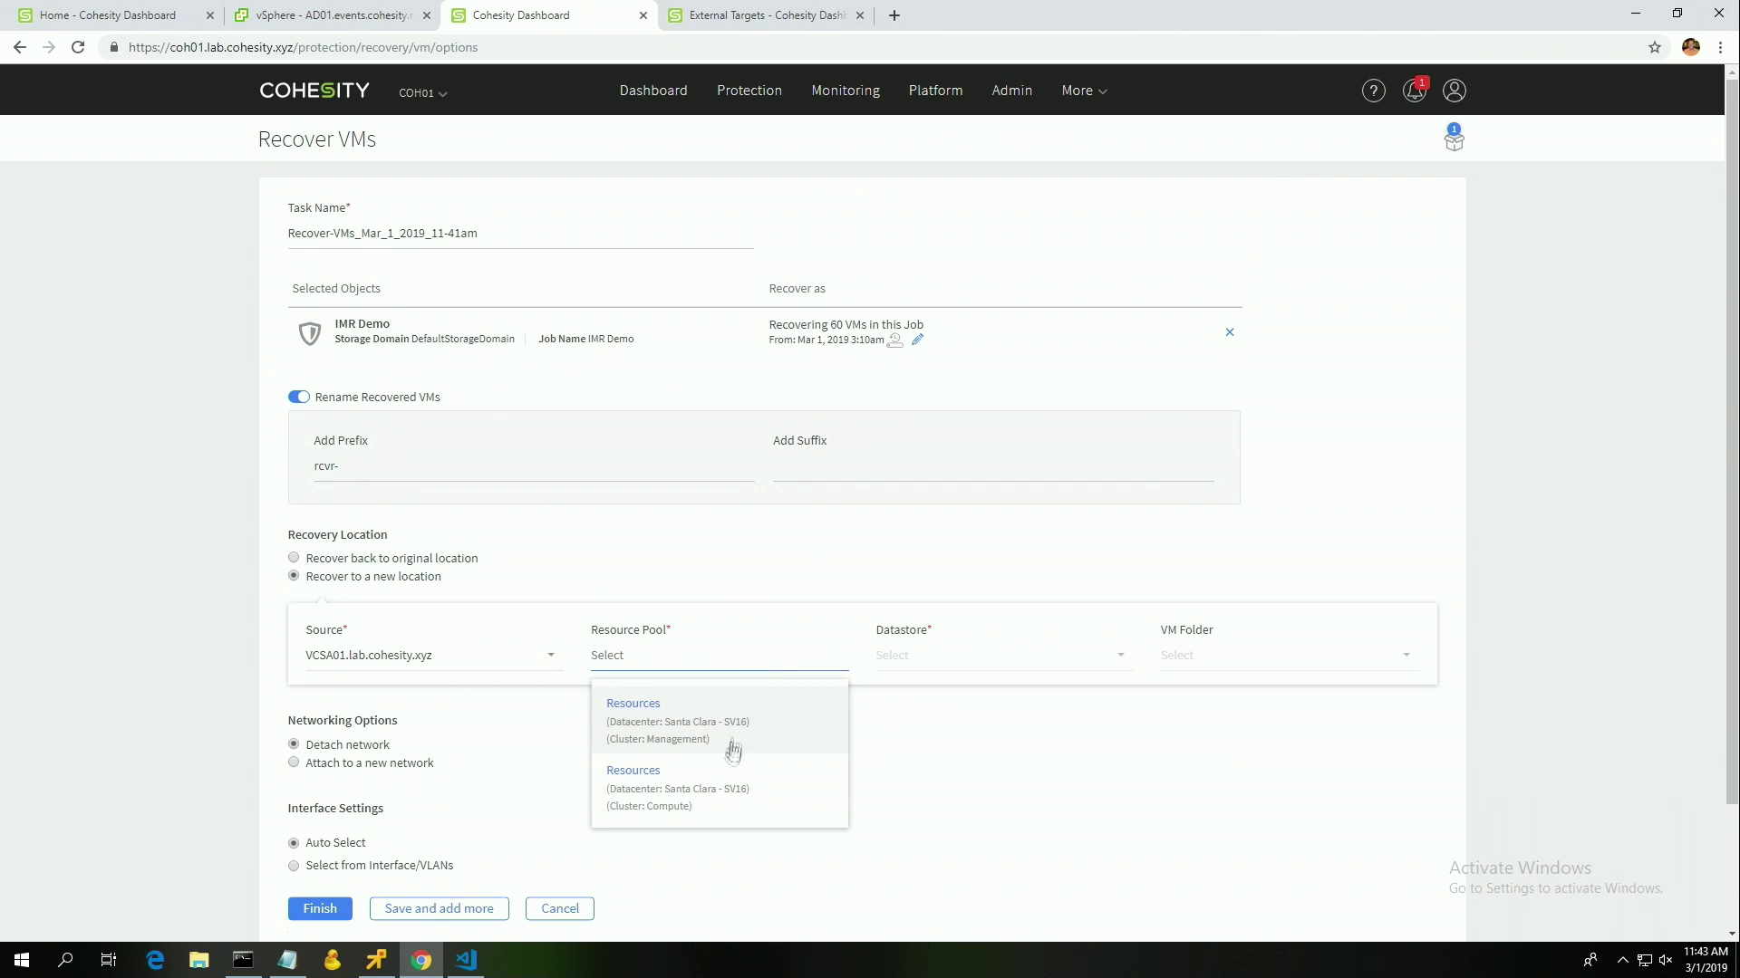
pyautogui.click(739, 790)
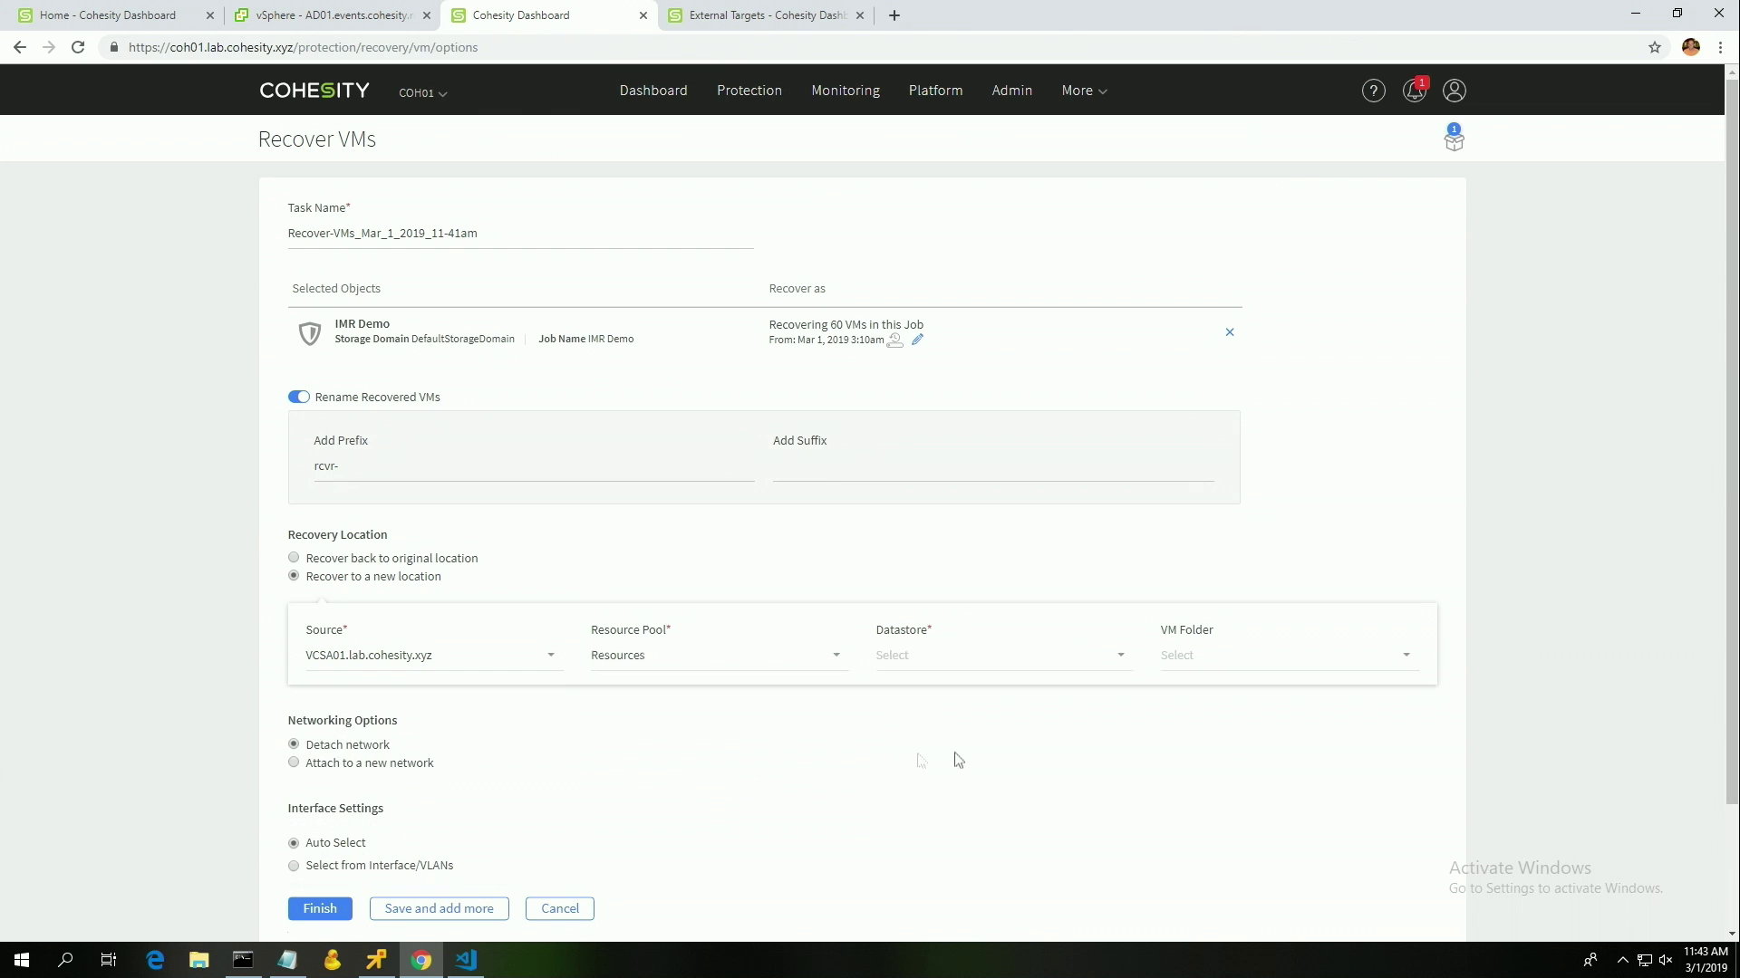
# Use datastore NIMBLE01-COMP-01-VMFS and folder IMR Restore, then start recovering the 60 VMs.
pyautogui.click(1003, 658)
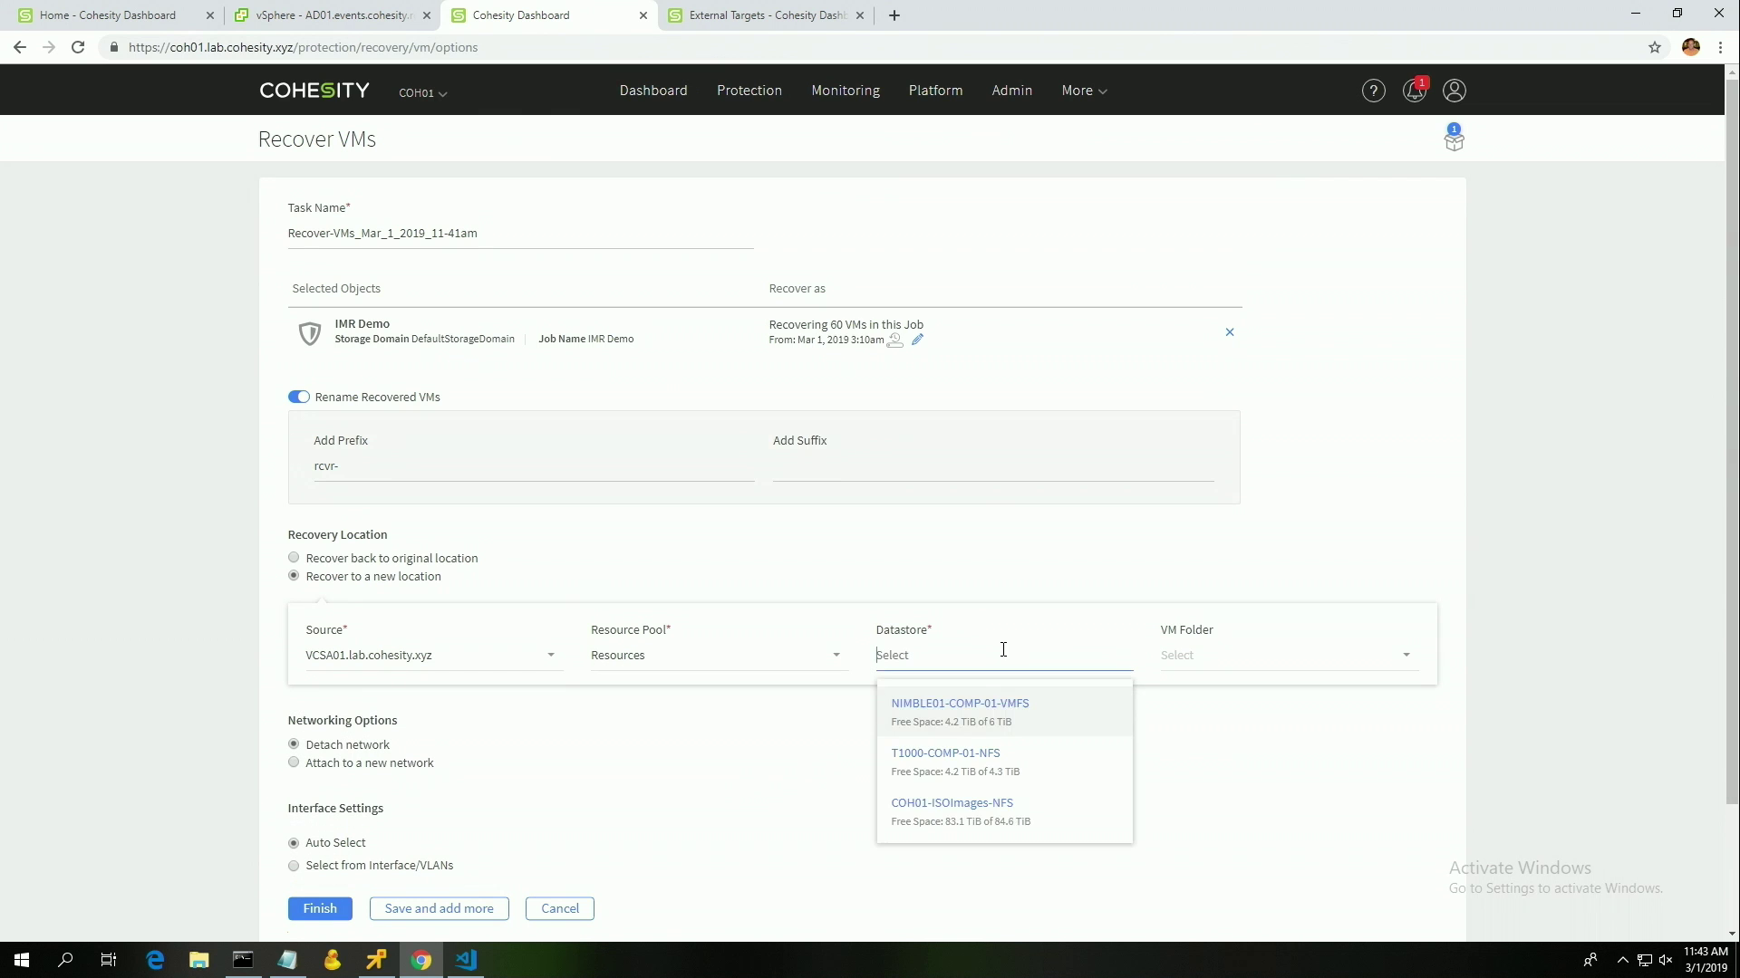
pyautogui.click(1042, 716)
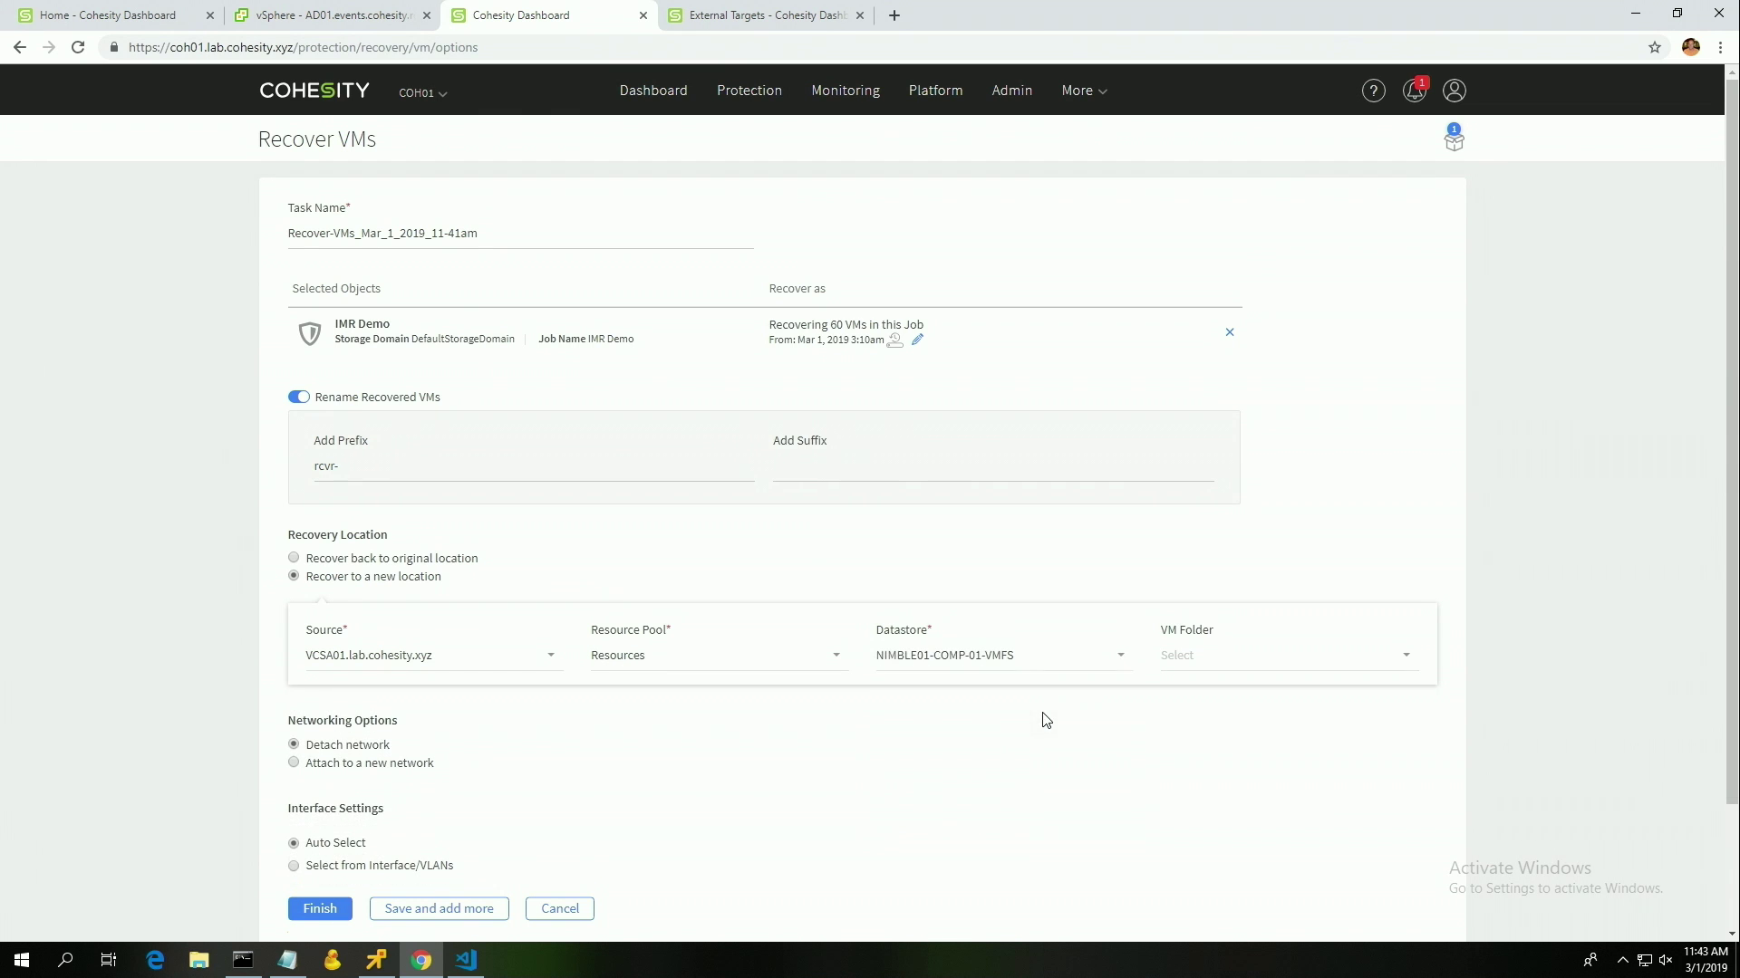
pyautogui.click(1248, 670)
pyautogui.scroll(-1, 1272, 749)
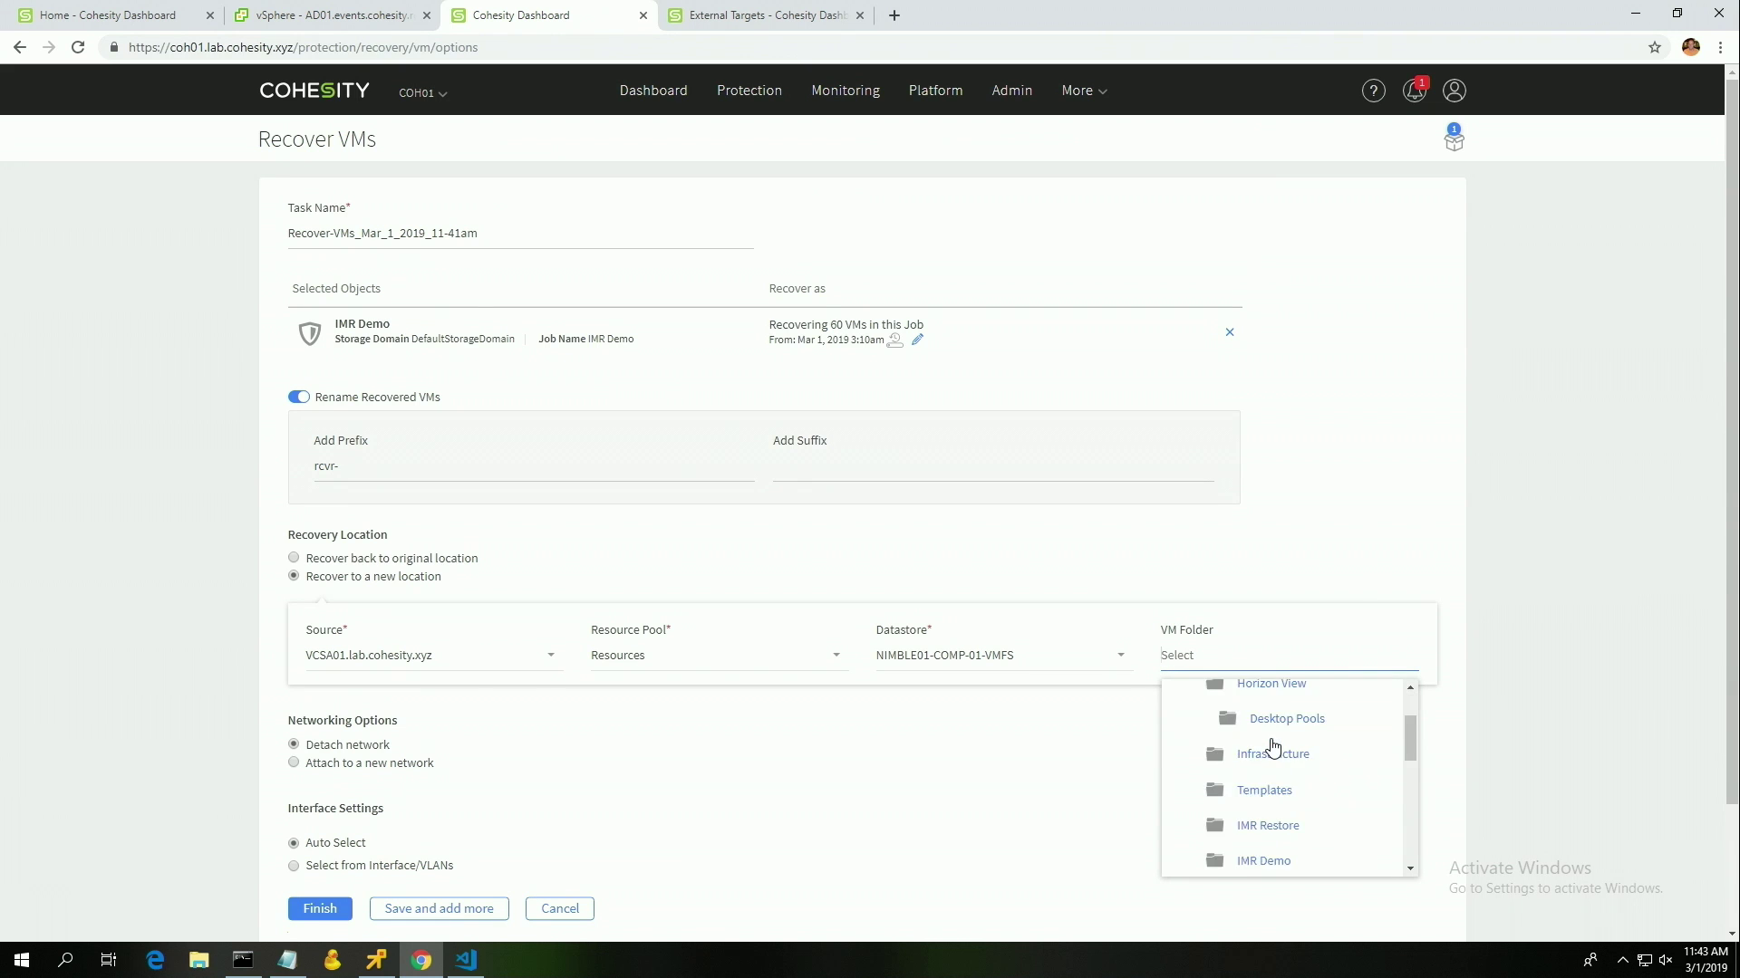
pyautogui.scroll(-2, 1272, 749)
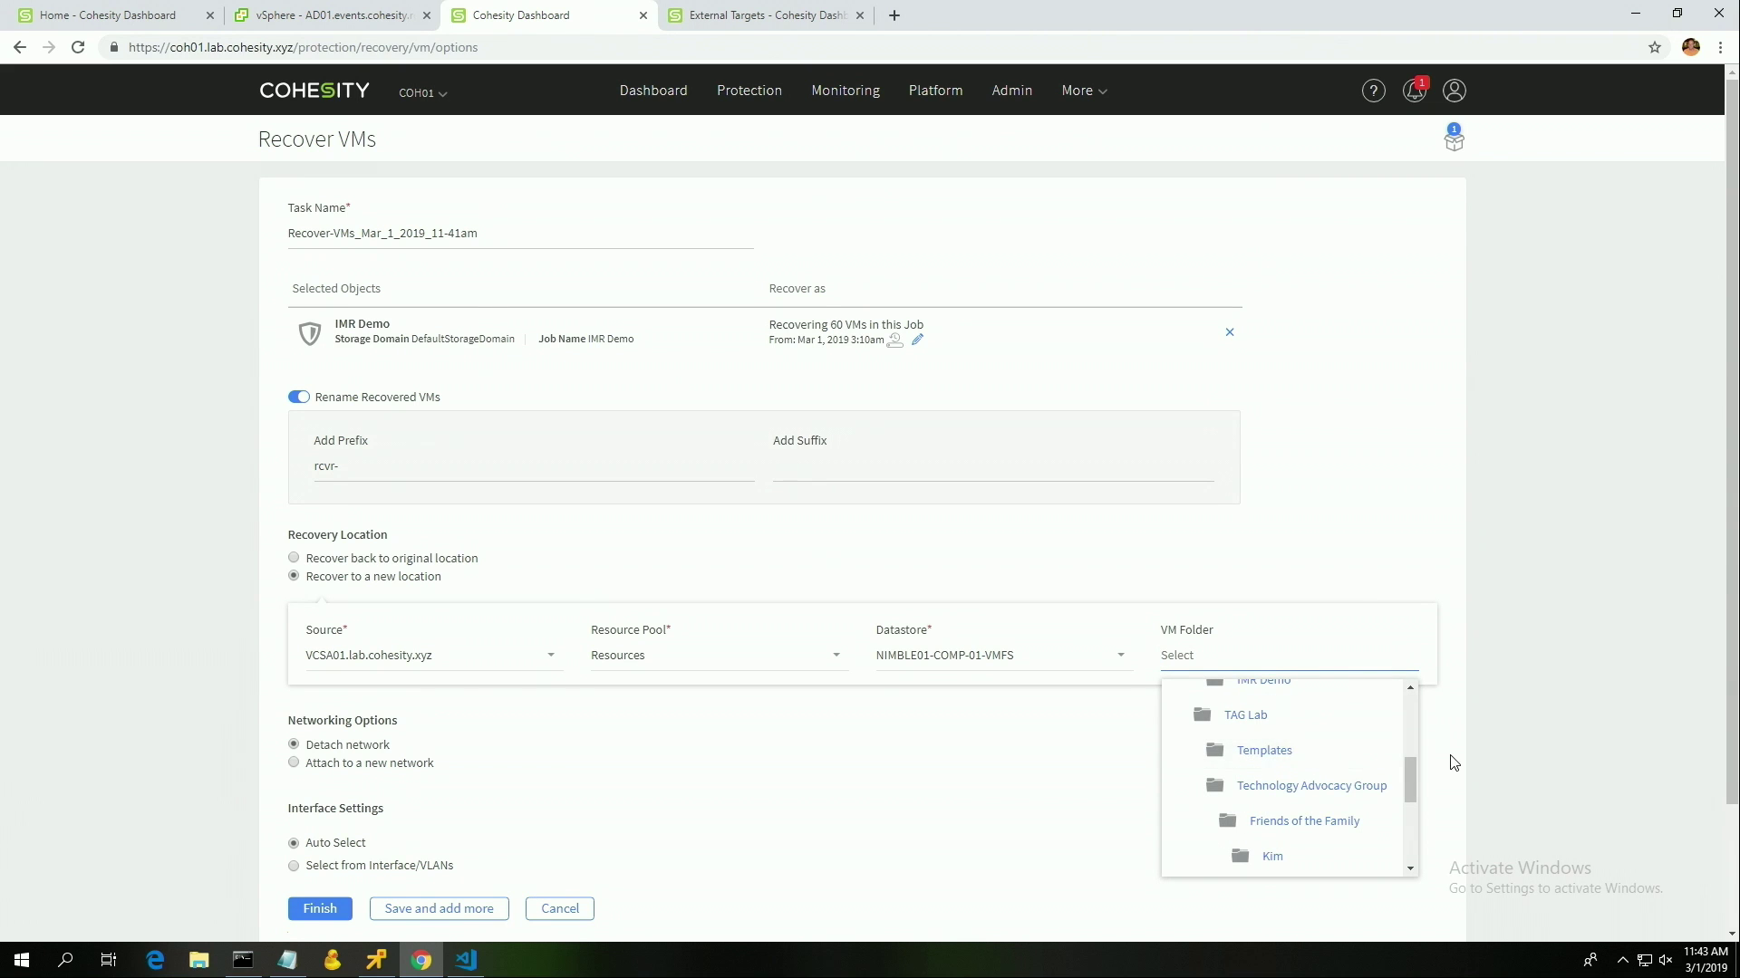
pyautogui.moveTo(1408, 770); pyautogui.dragTo(1405, 700)
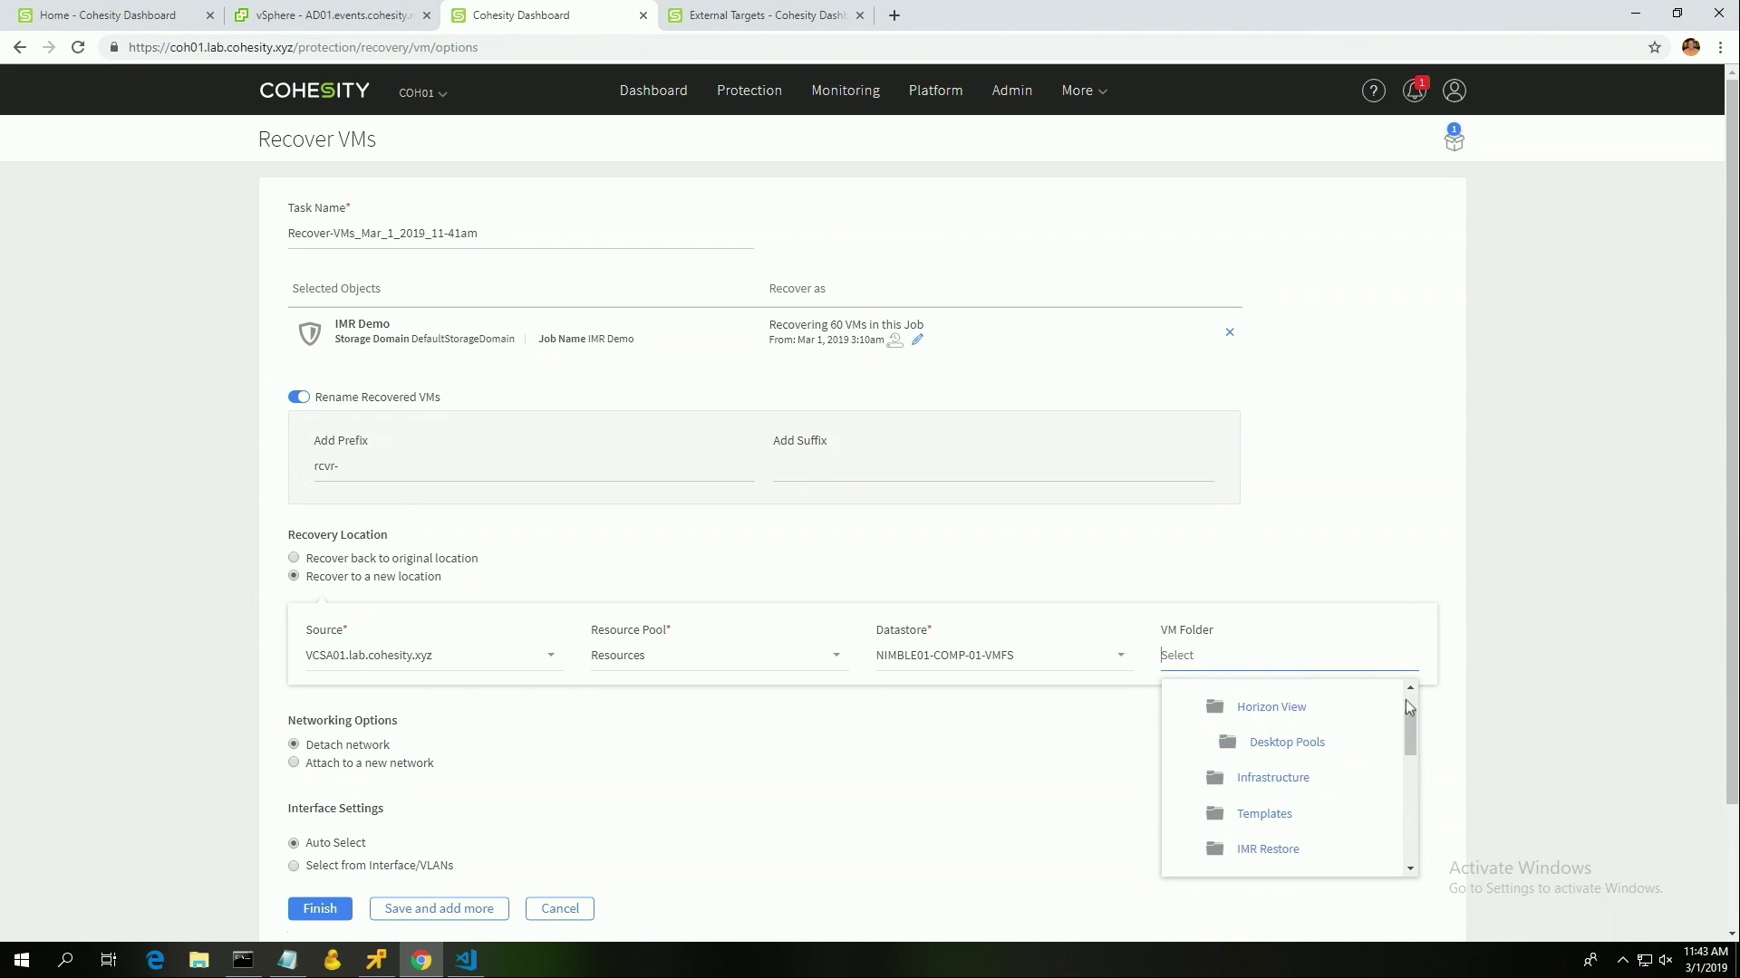
pyautogui.click(1314, 858)
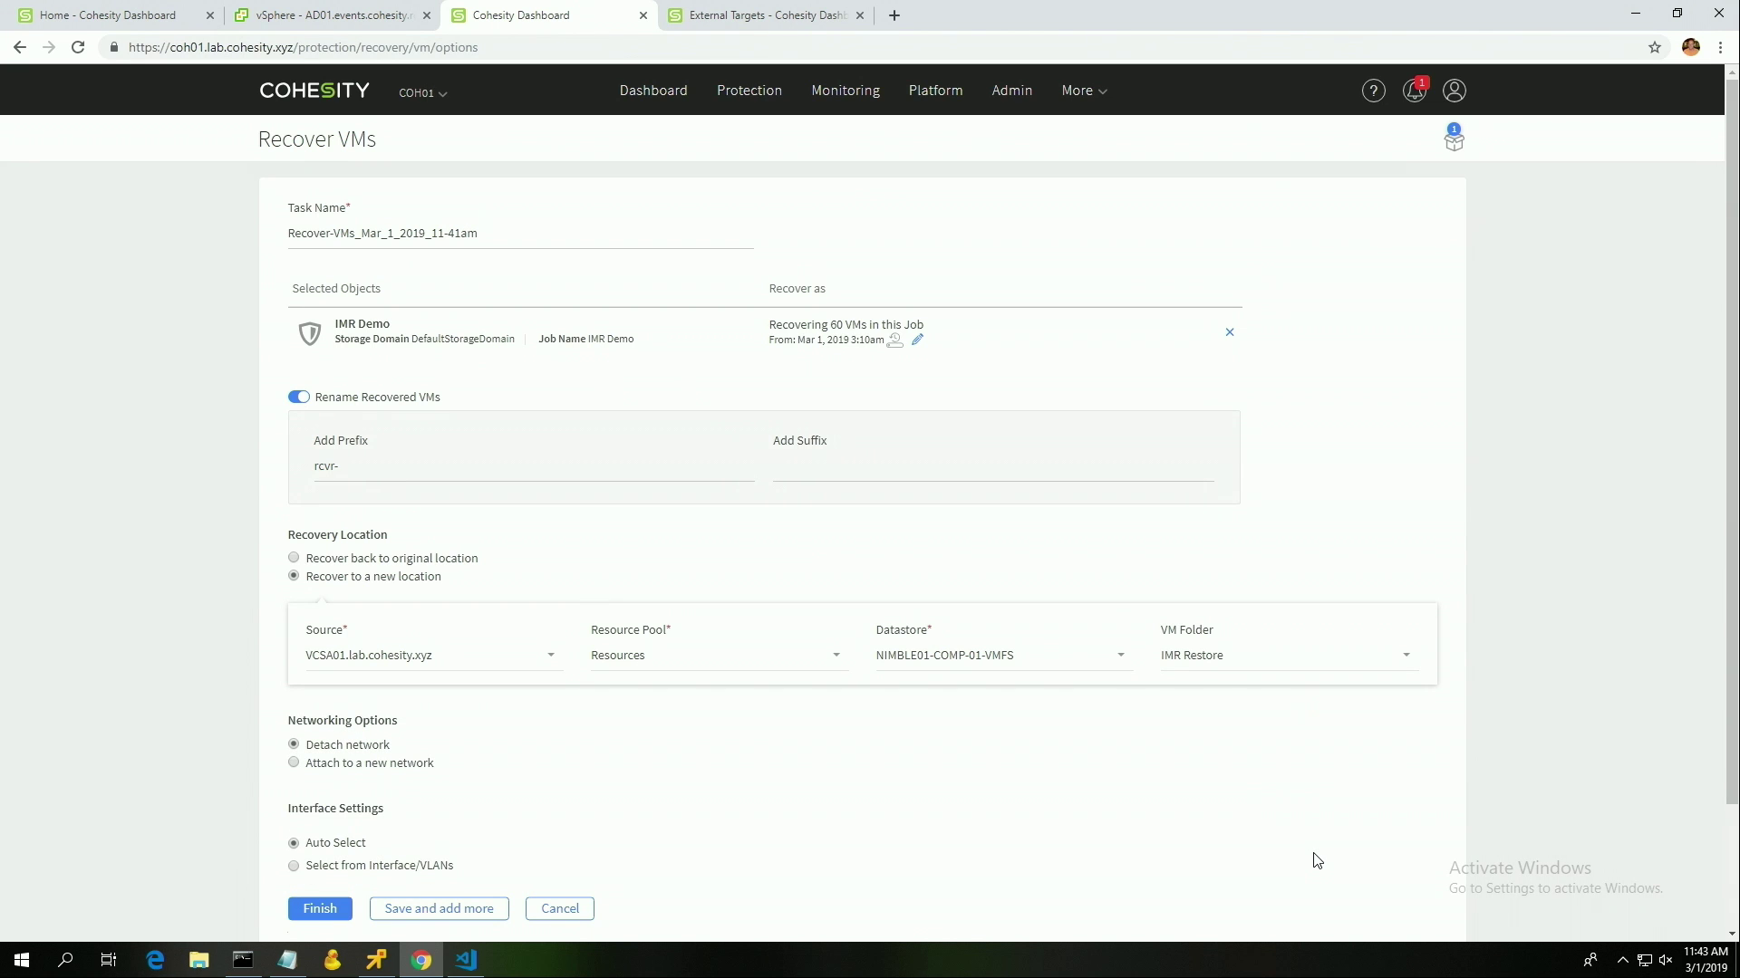
pyautogui.click(1121, 657)
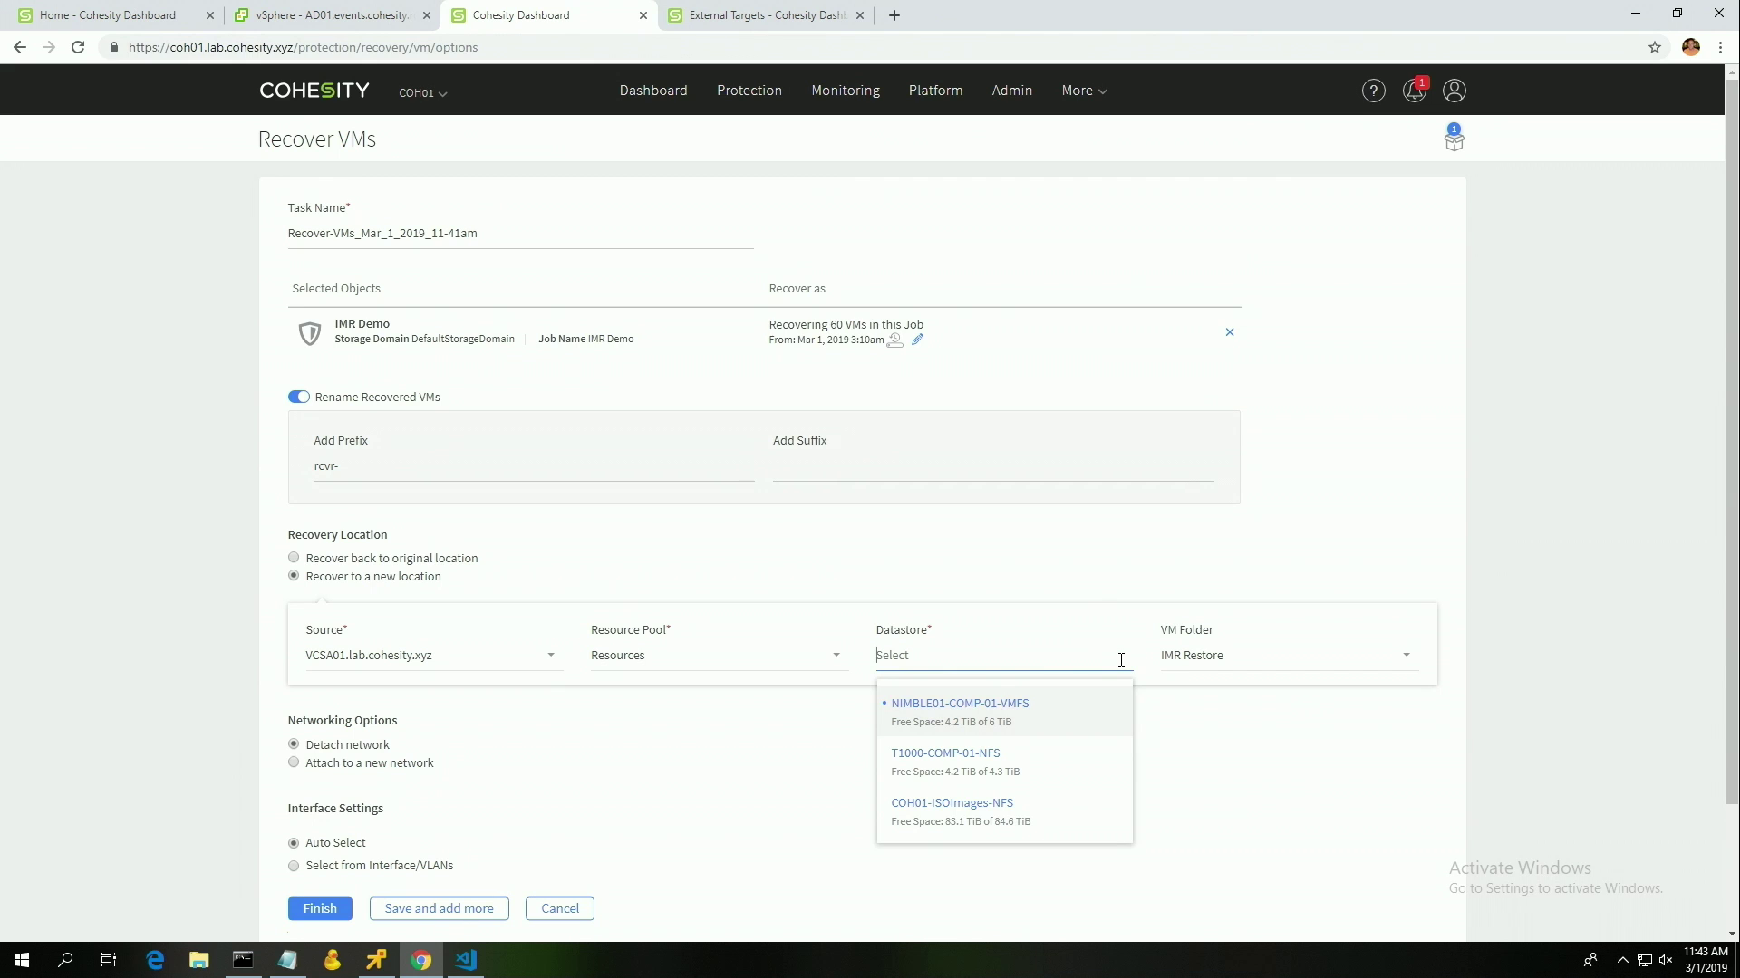
pyautogui.press('Return')
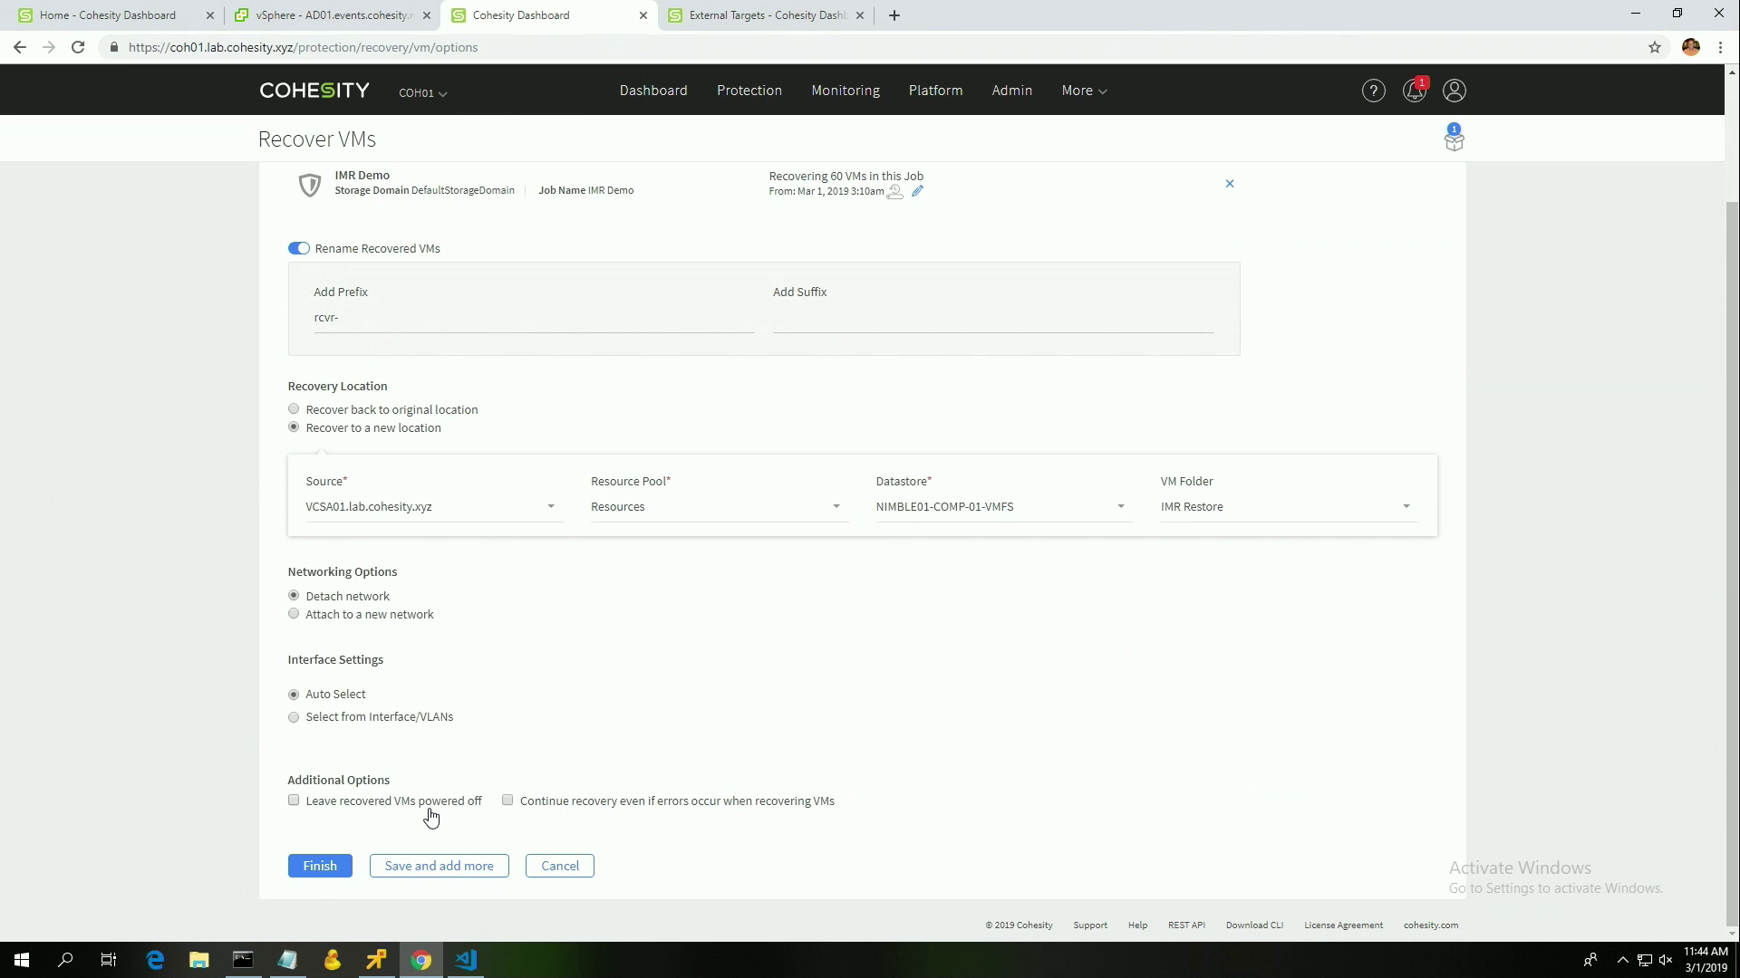
pyautogui.click(331, 867)
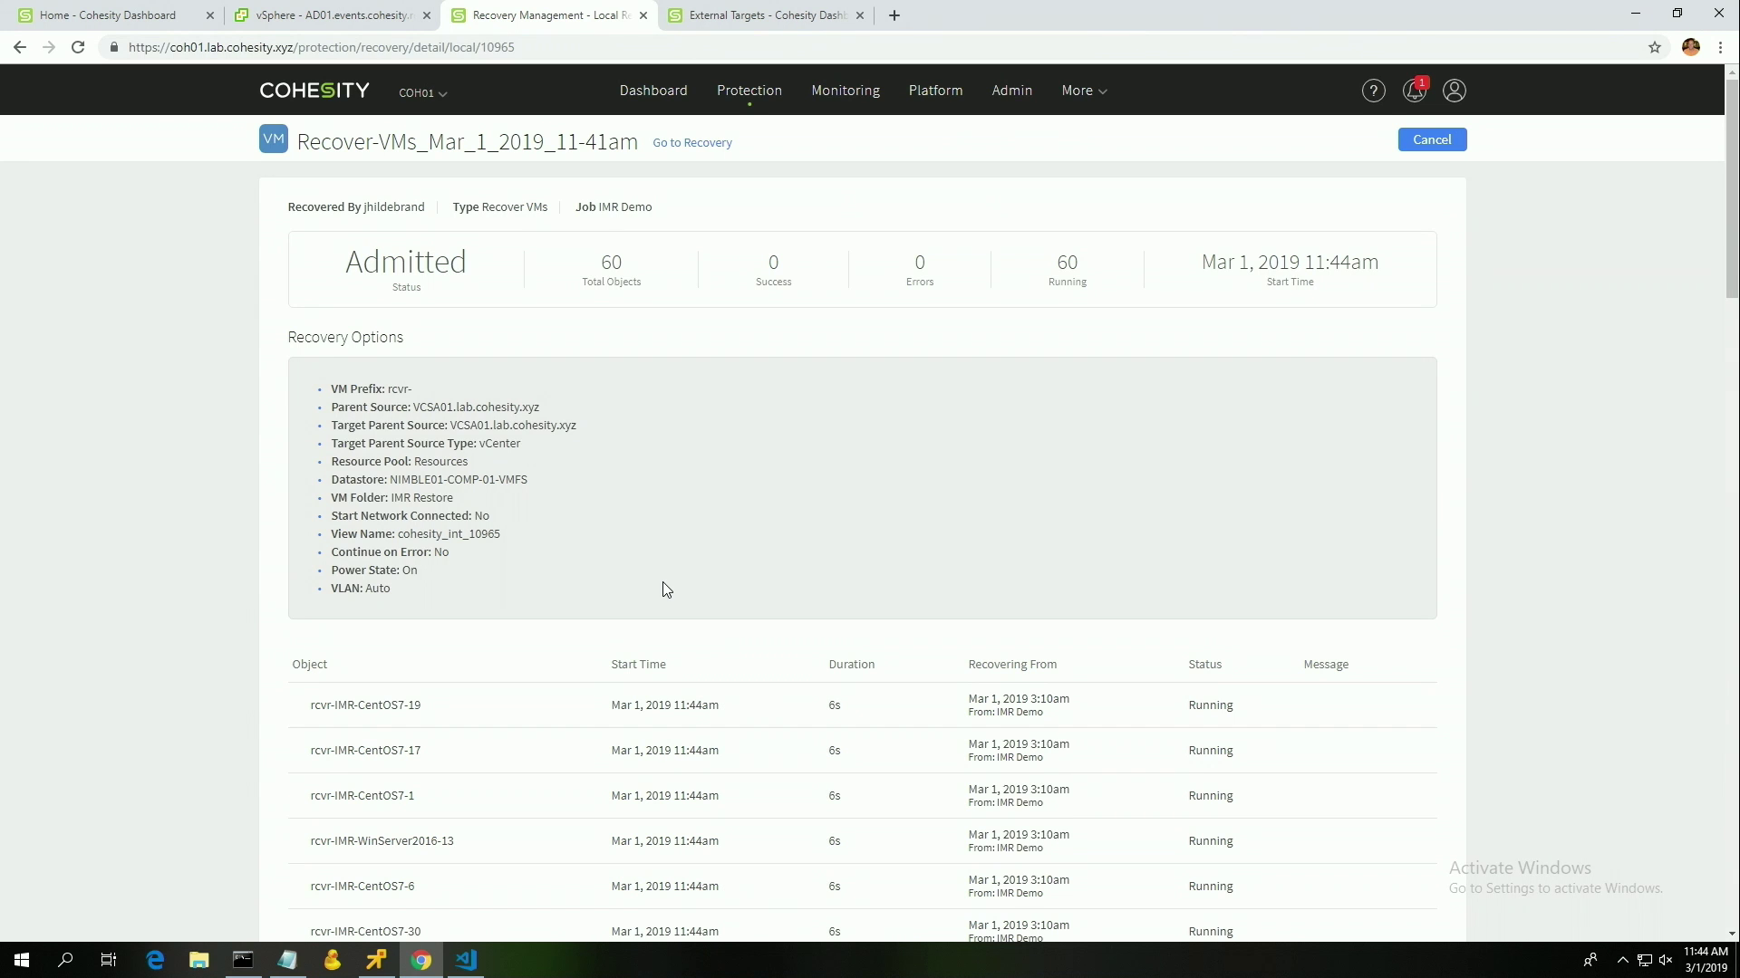
# Switch to vSphere Client and refresh it to show the latest recent tasks.
pyautogui.click(309, 30)
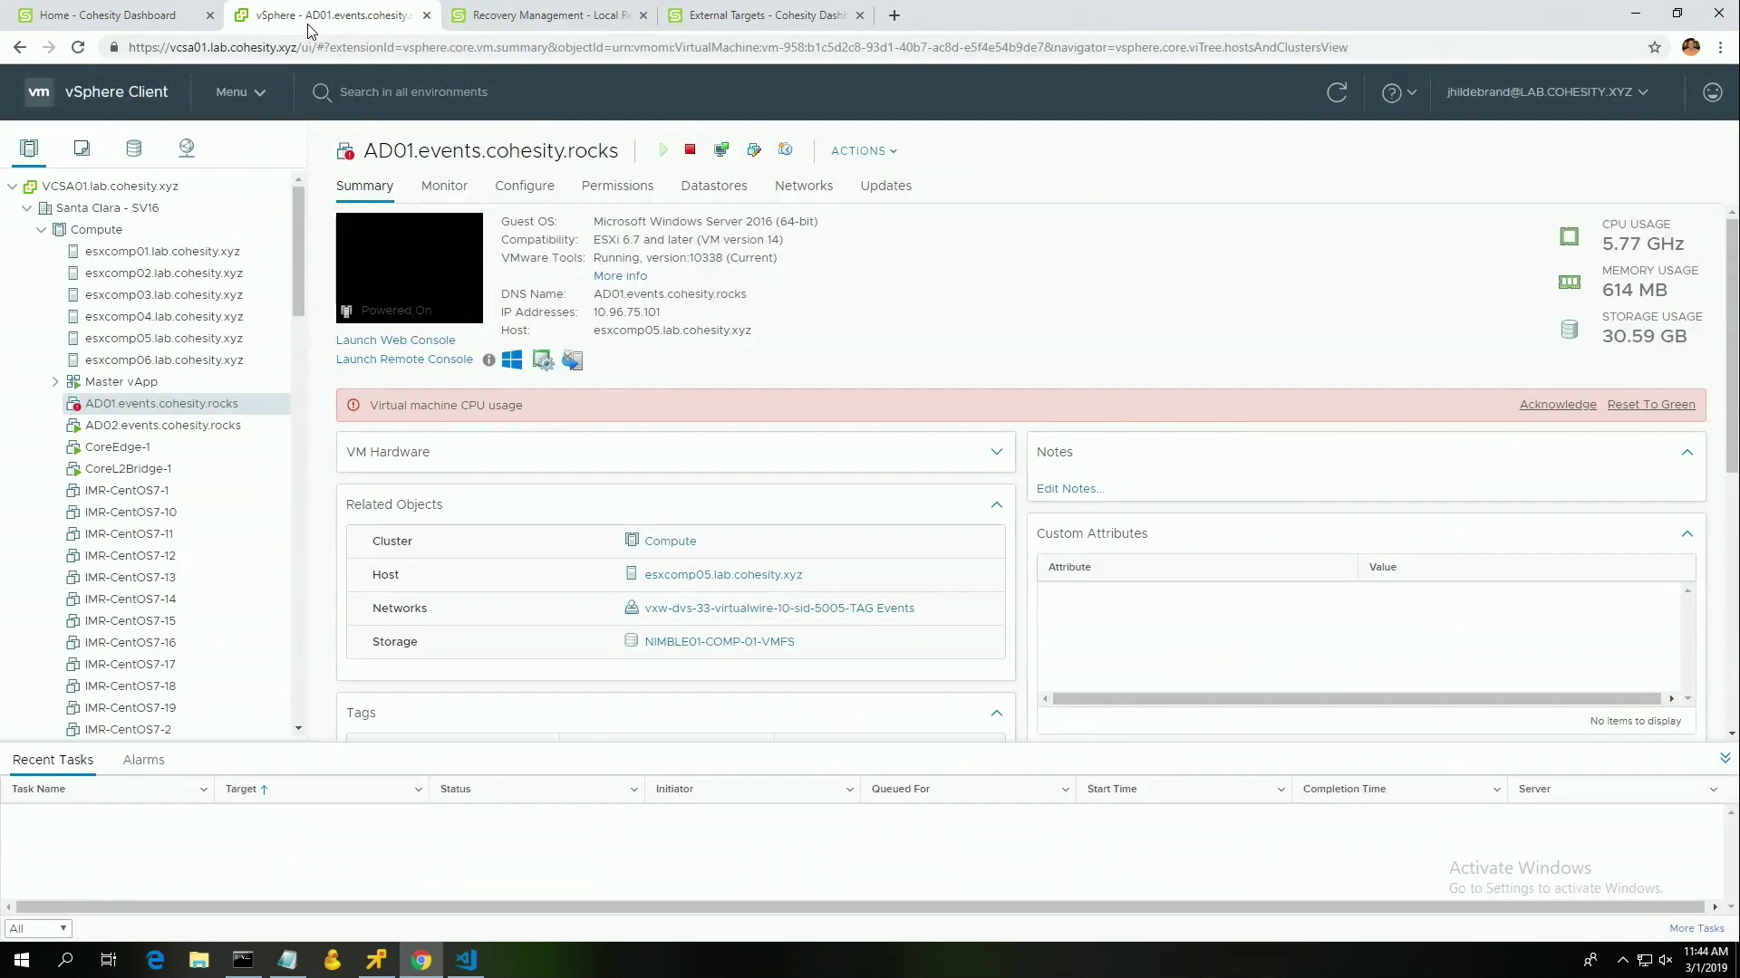
pyautogui.click(1337, 94)
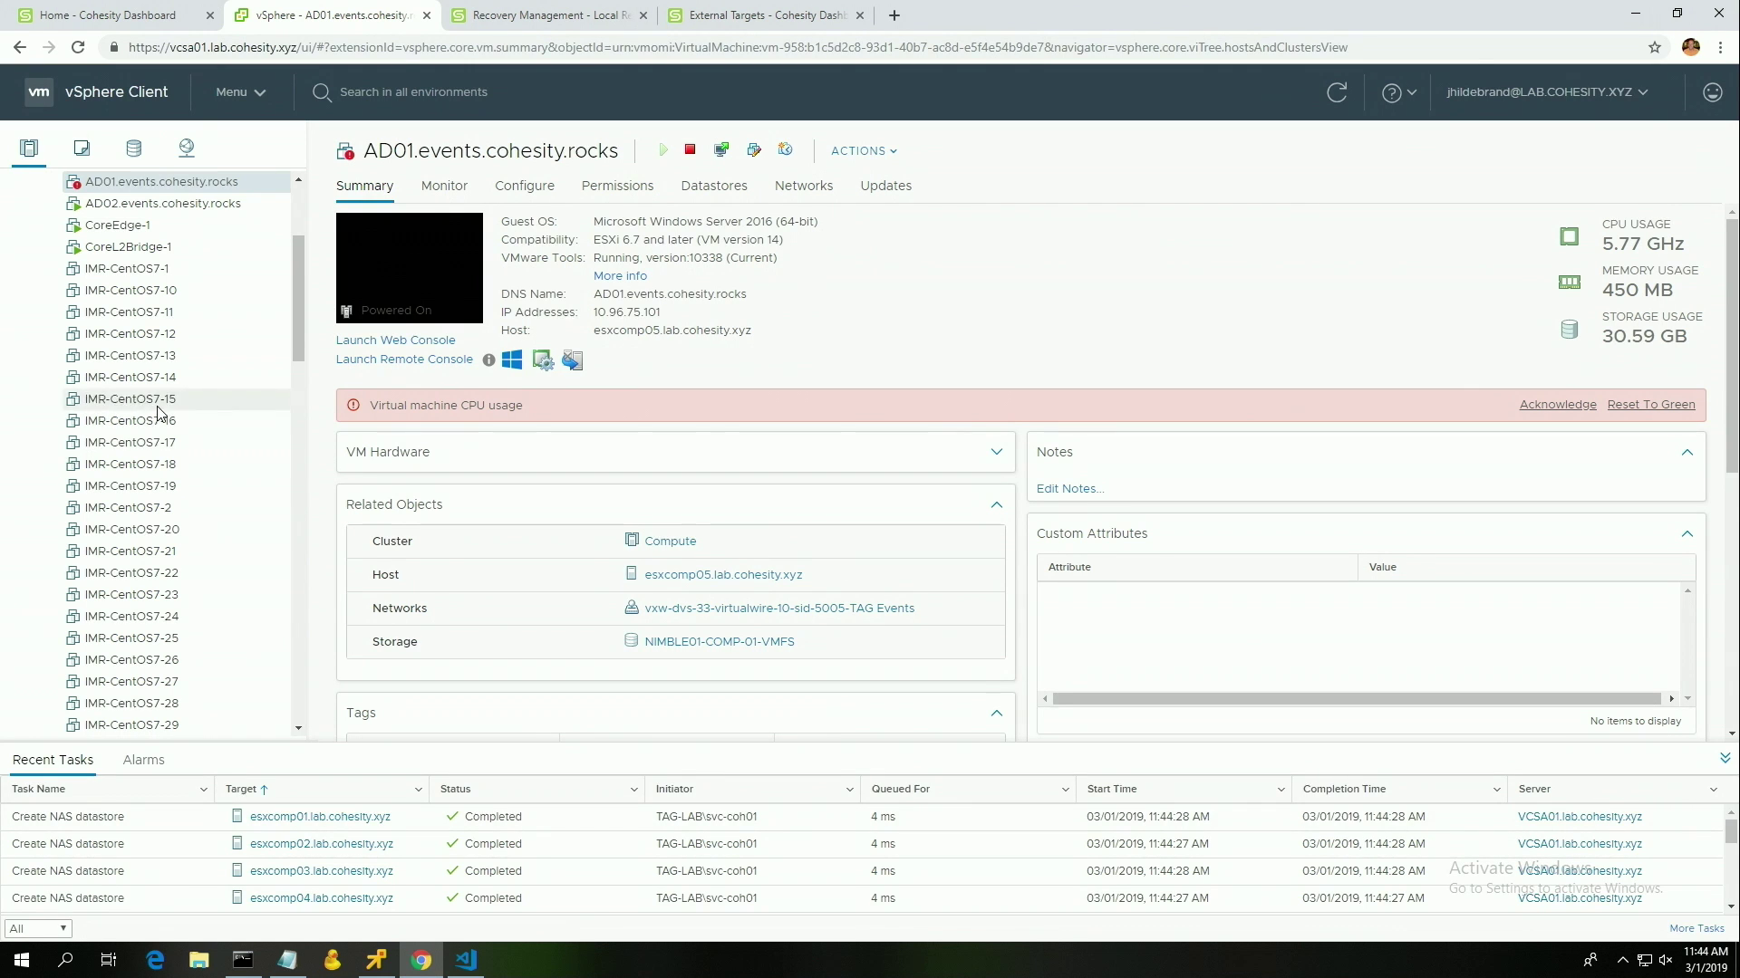
pyautogui.scroll(3, 159, 412)
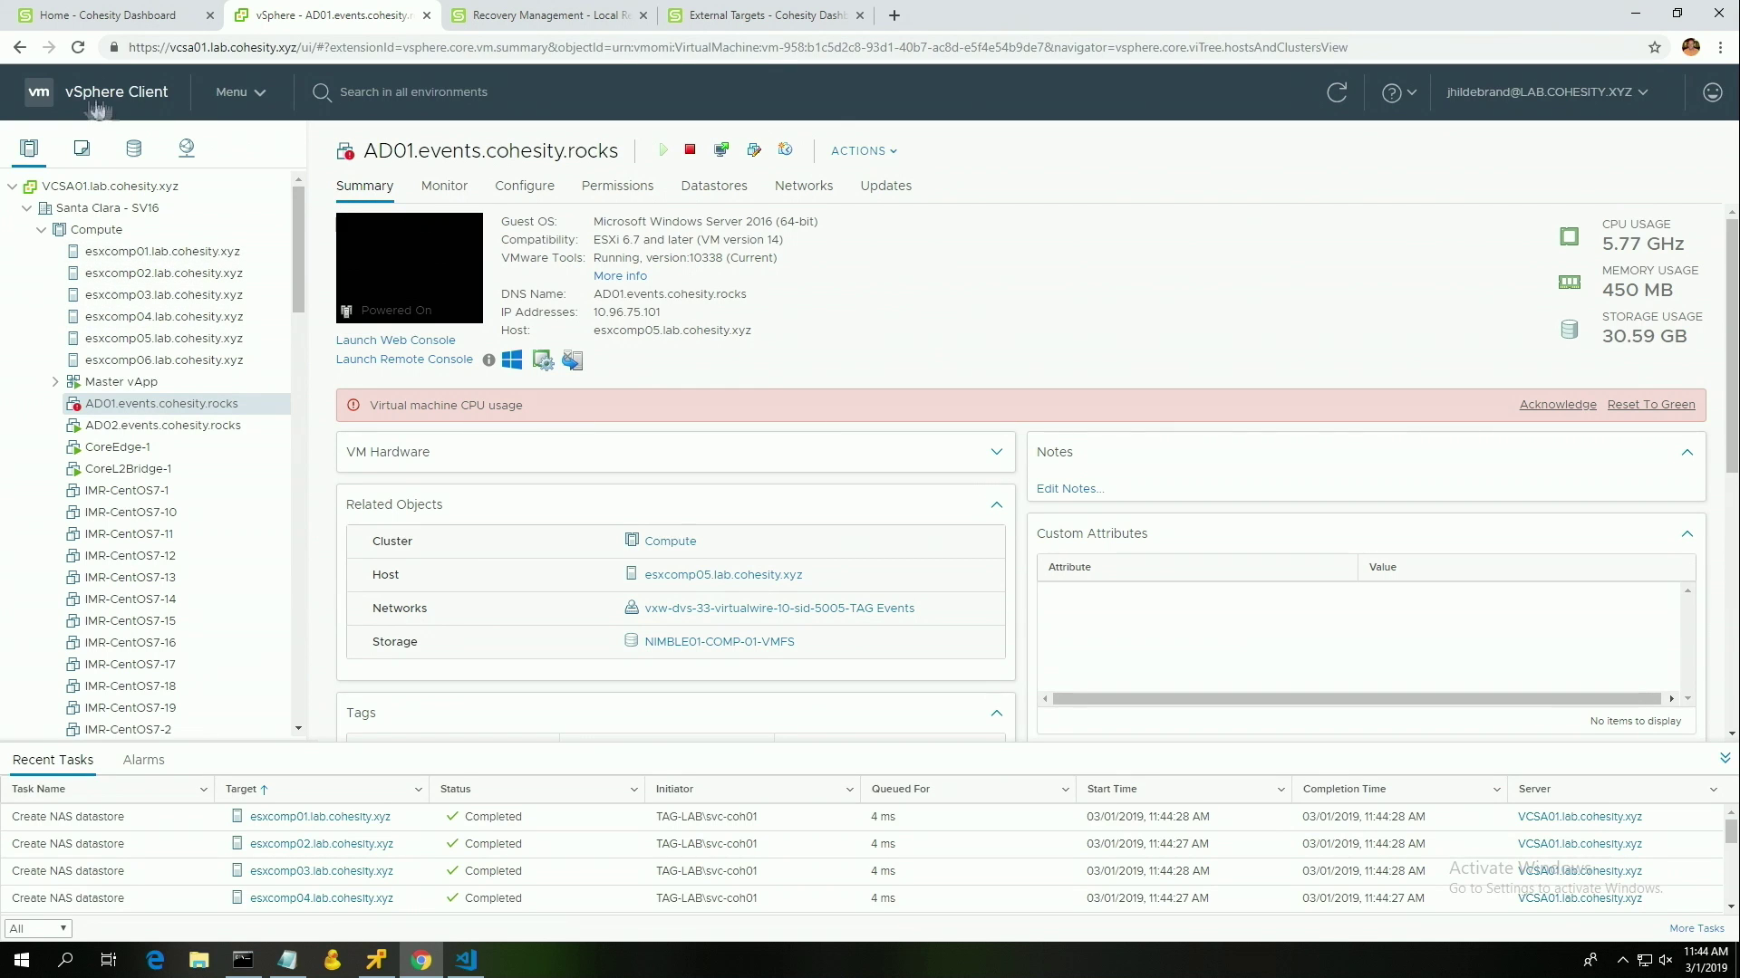
# Browse the rcvr- VMs in the IMR Restore folder, then return to Cohesity Helios.
pyautogui.click(83, 149)
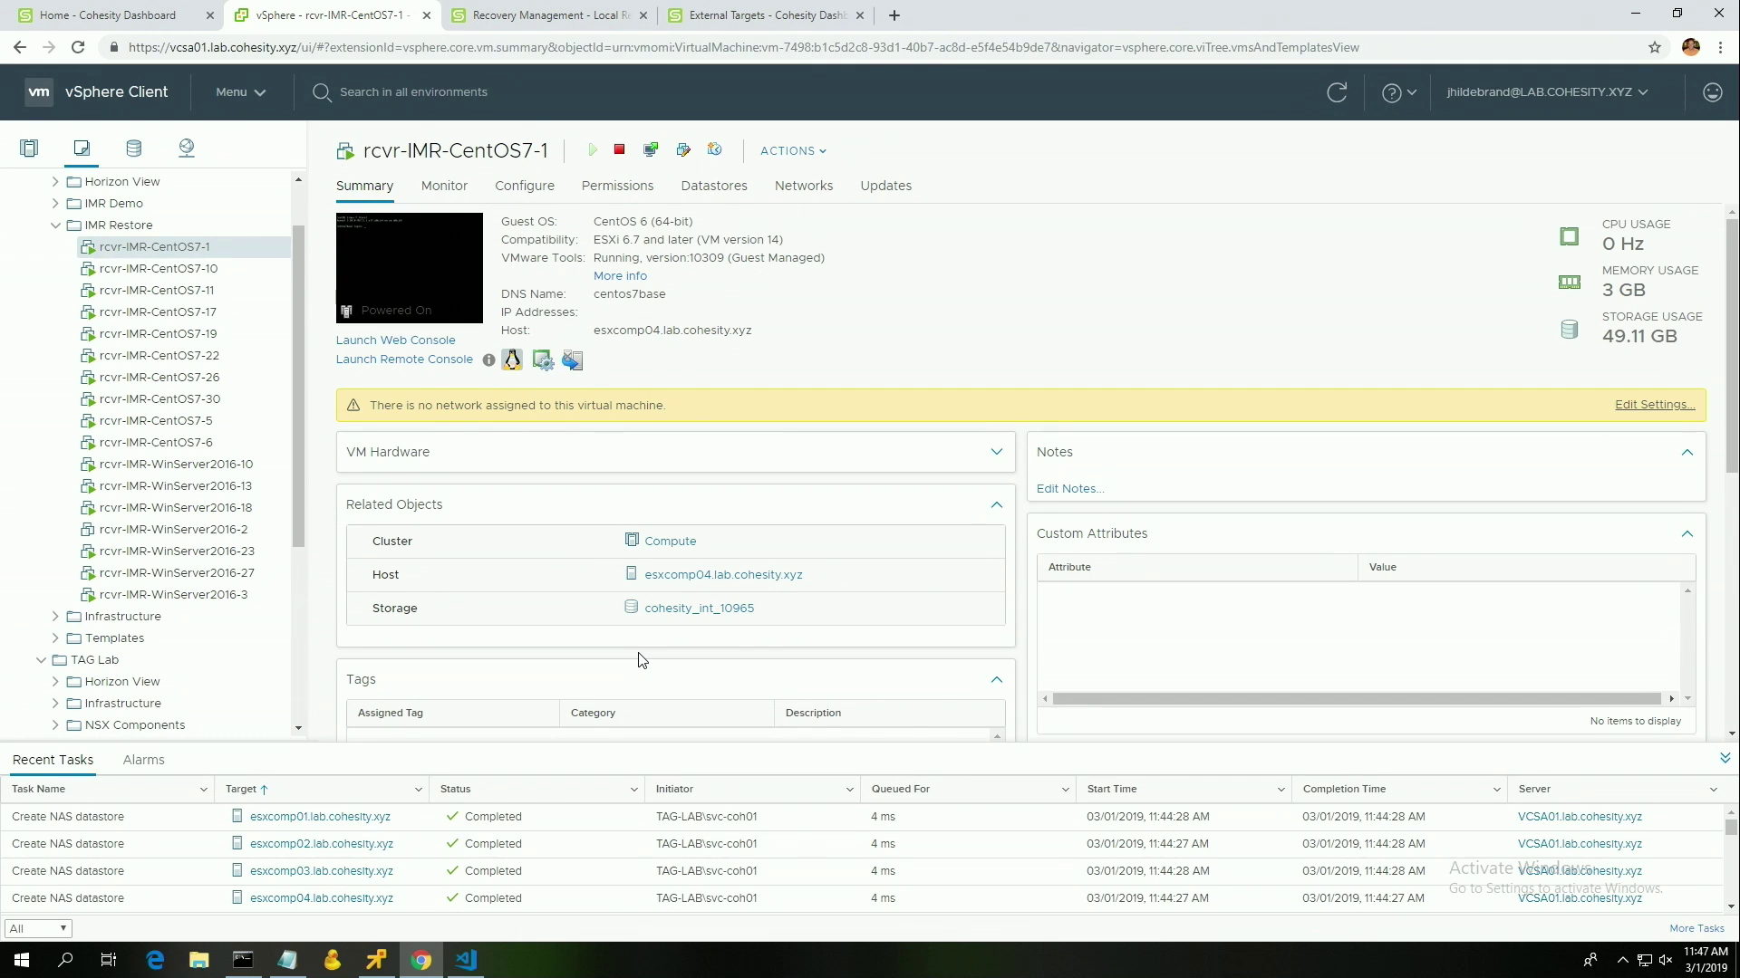
pyautogui.click(149, 18)
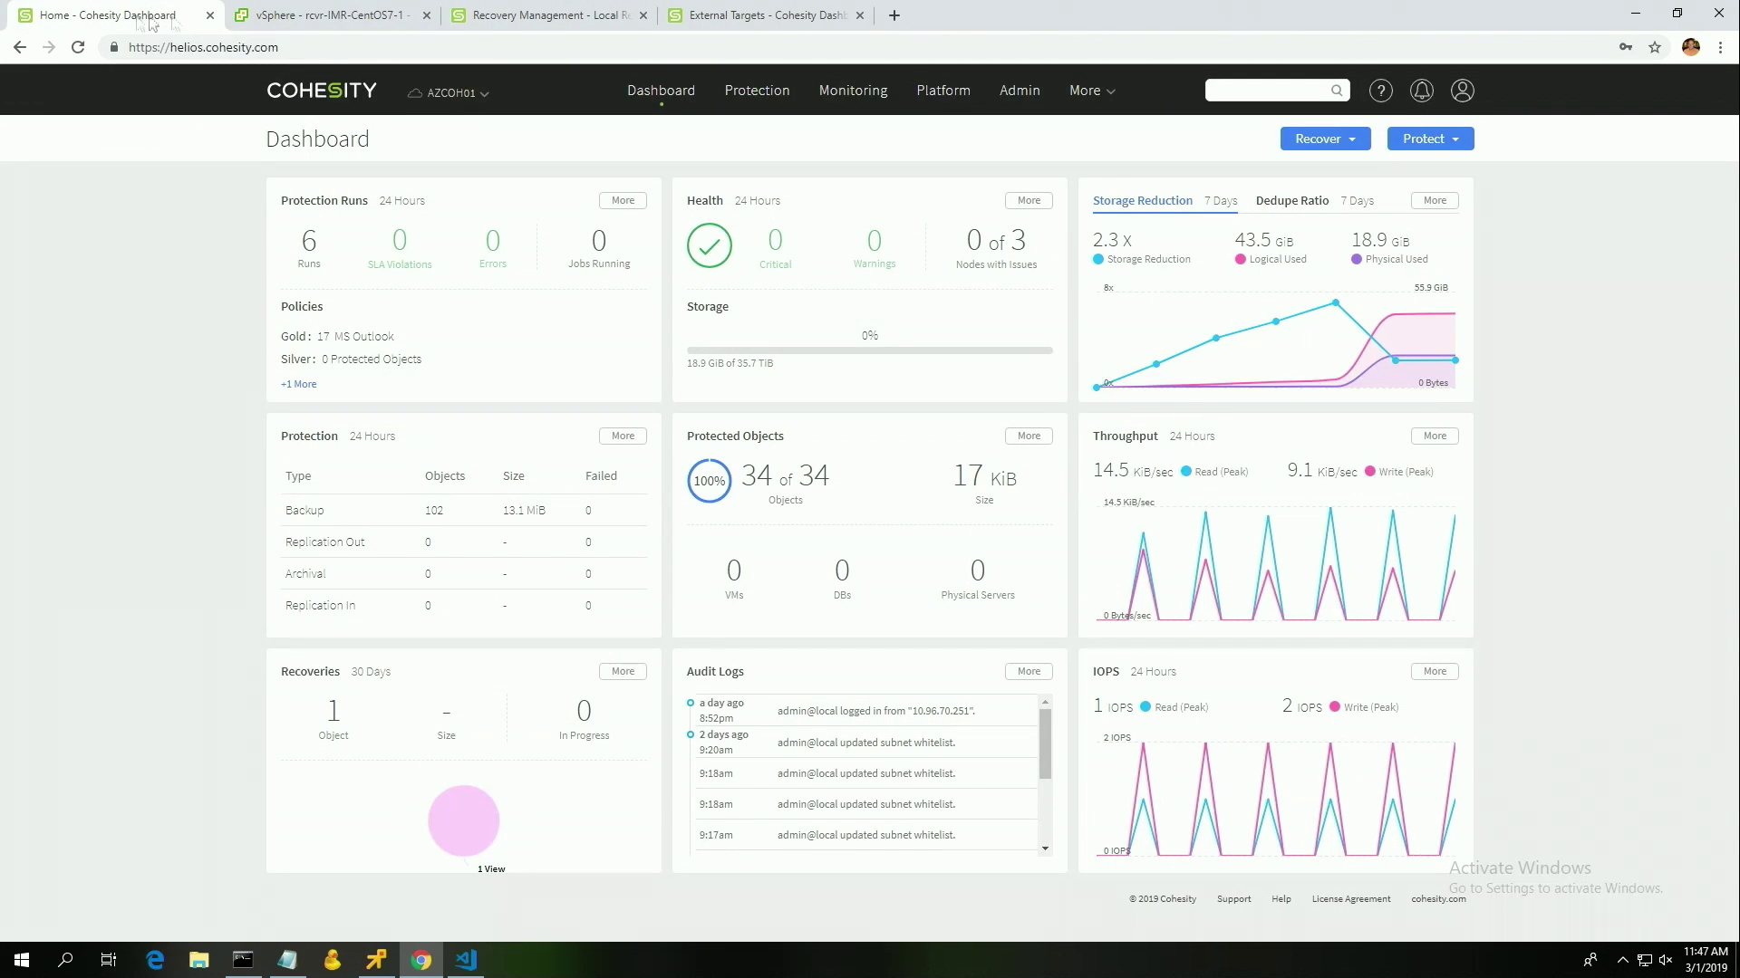
# View All Clusters, check Monitoring > Performance, then go to the Alerts page.
pyautogui.click(460, 95)
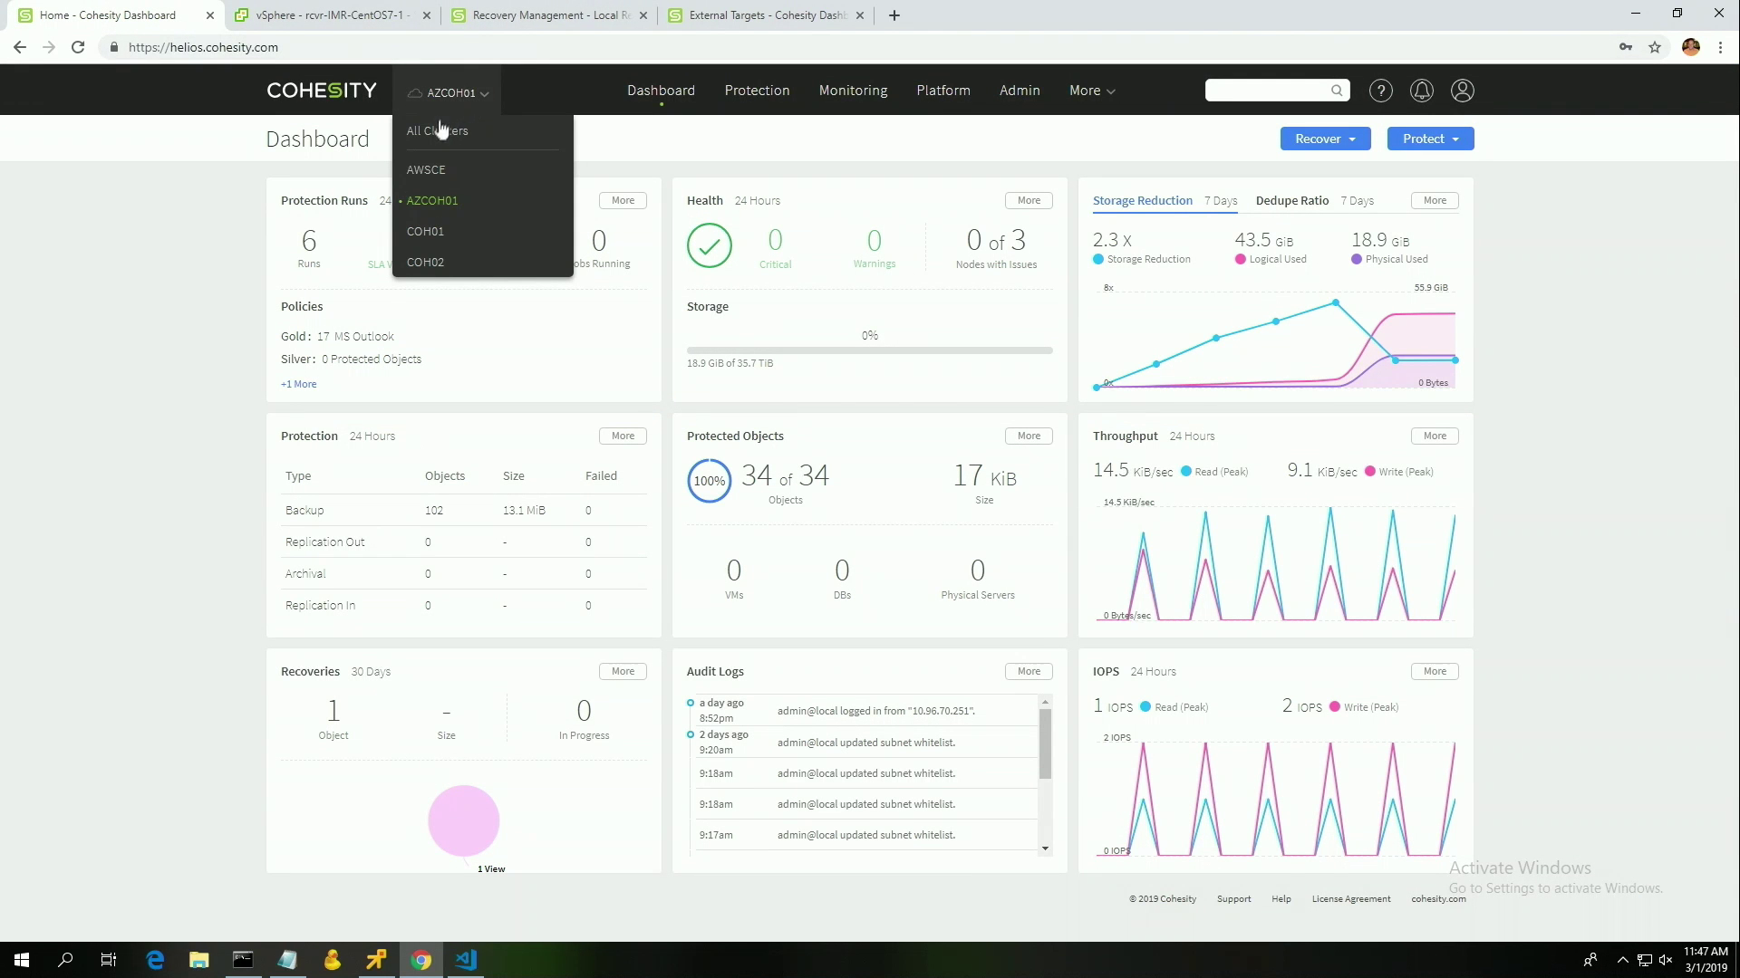
pyautogui.click(441, 130)
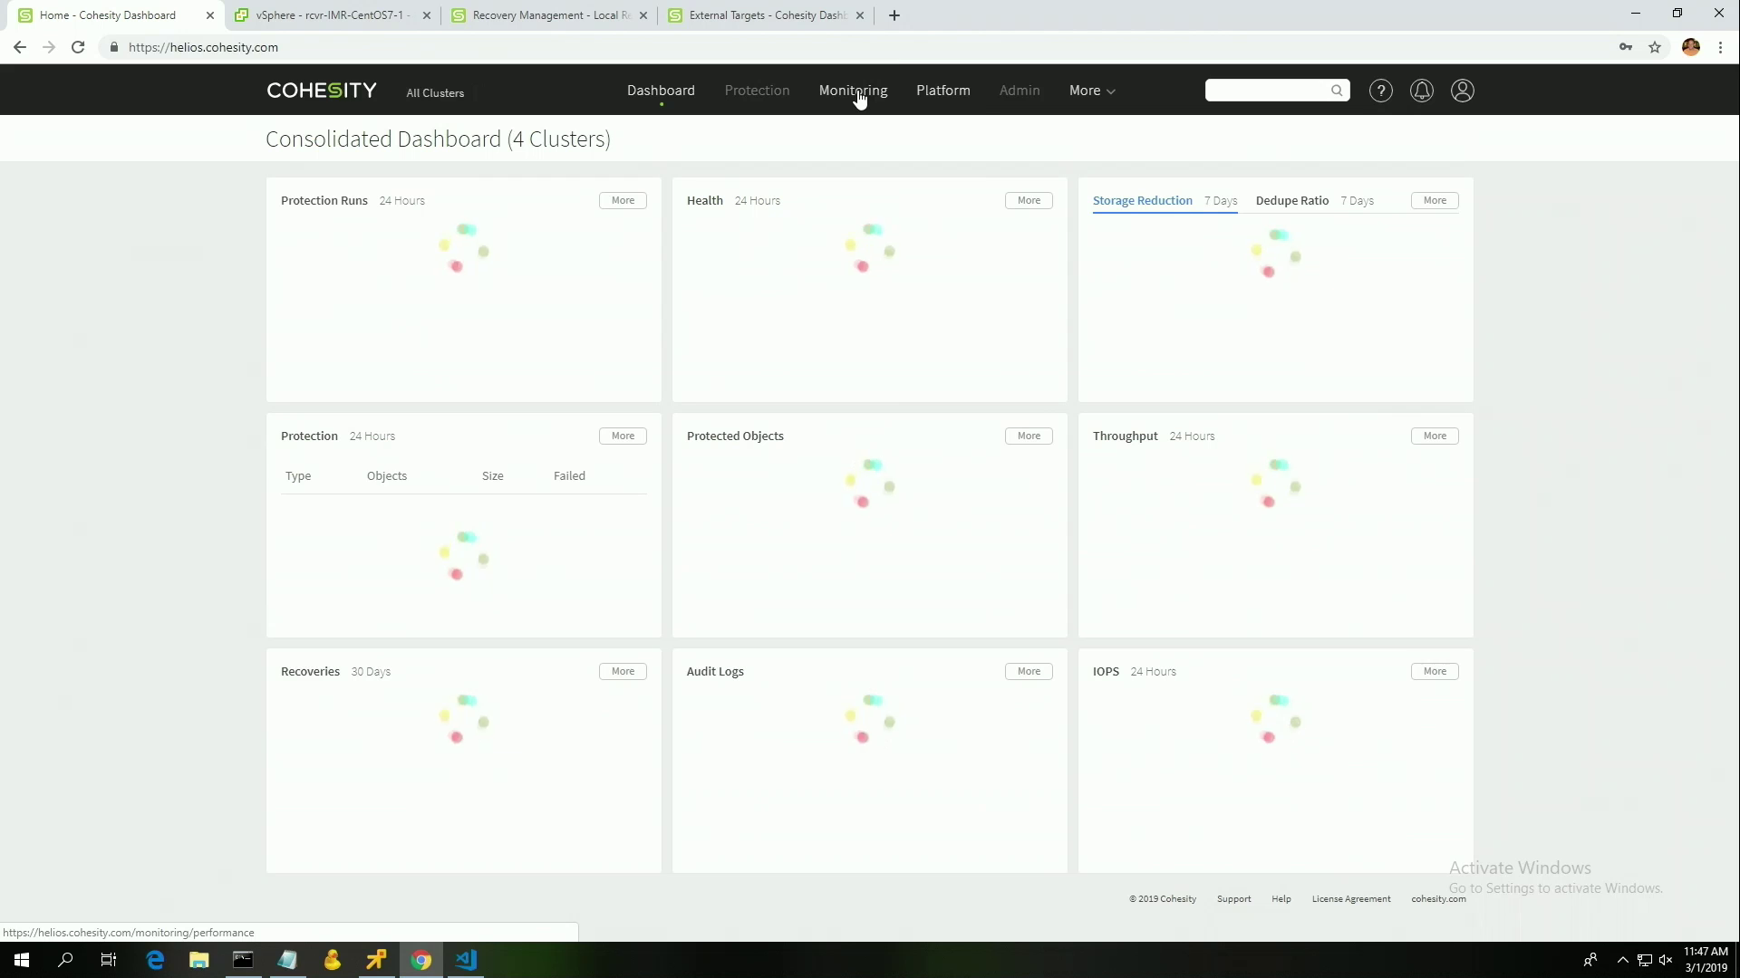
pyautogui.click(860, 98)
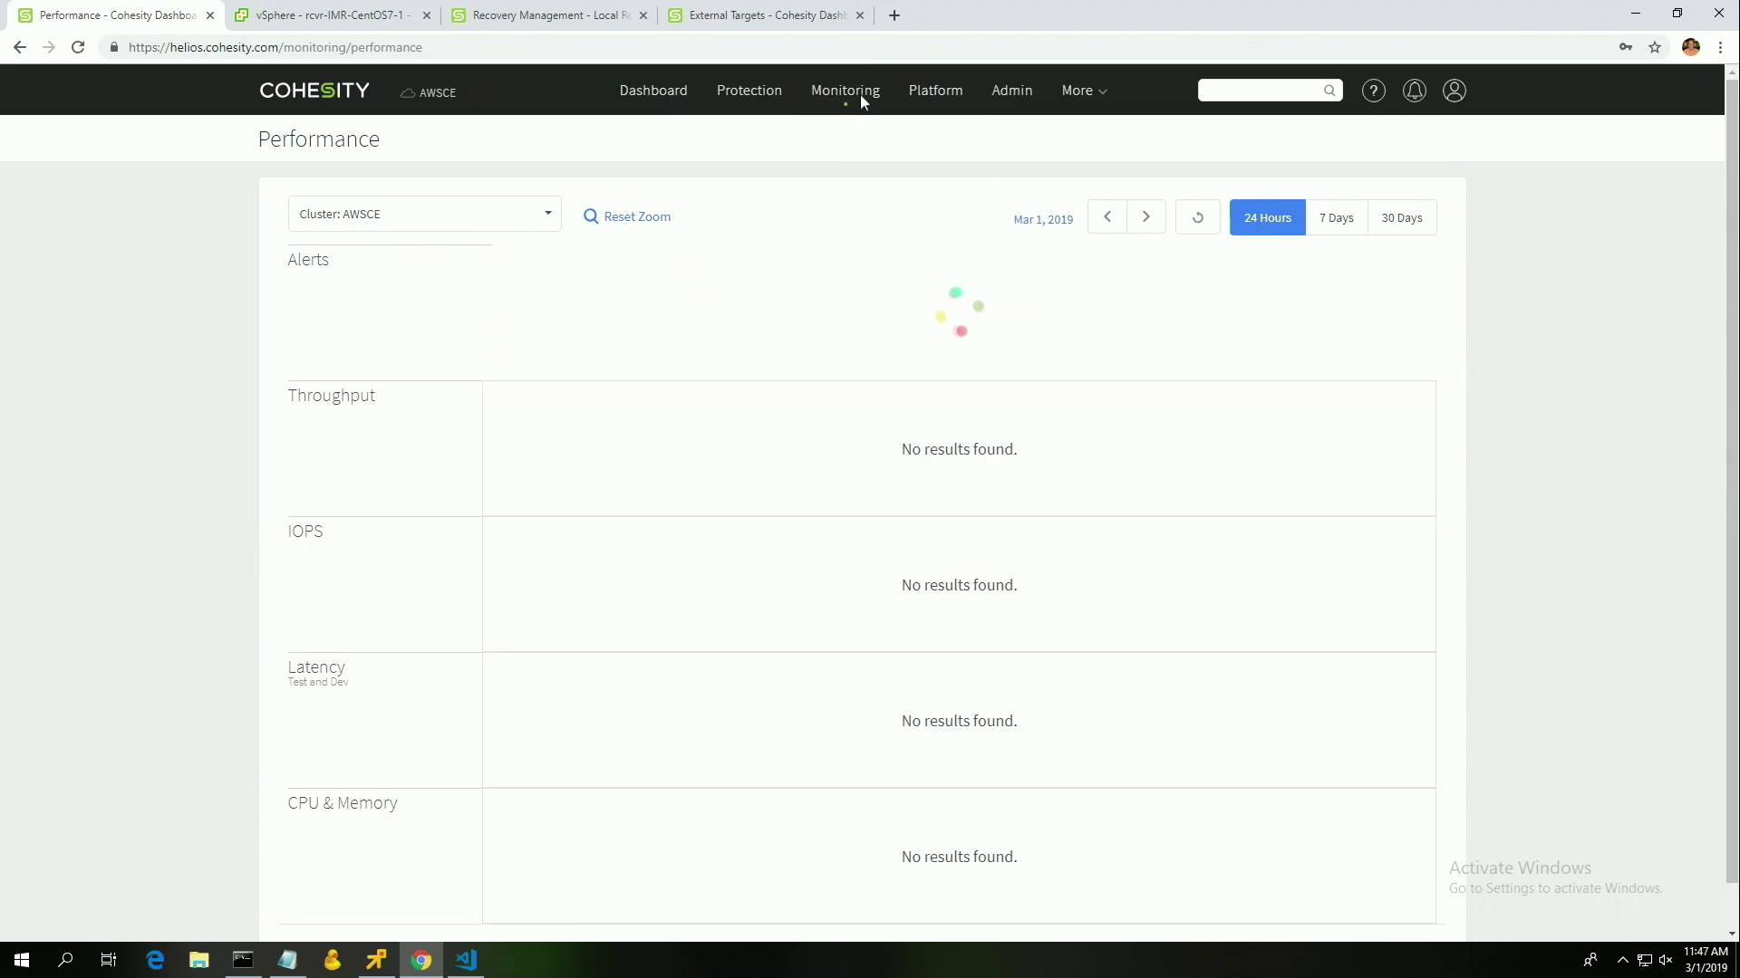
pyautogui.moveTo(861, 101)
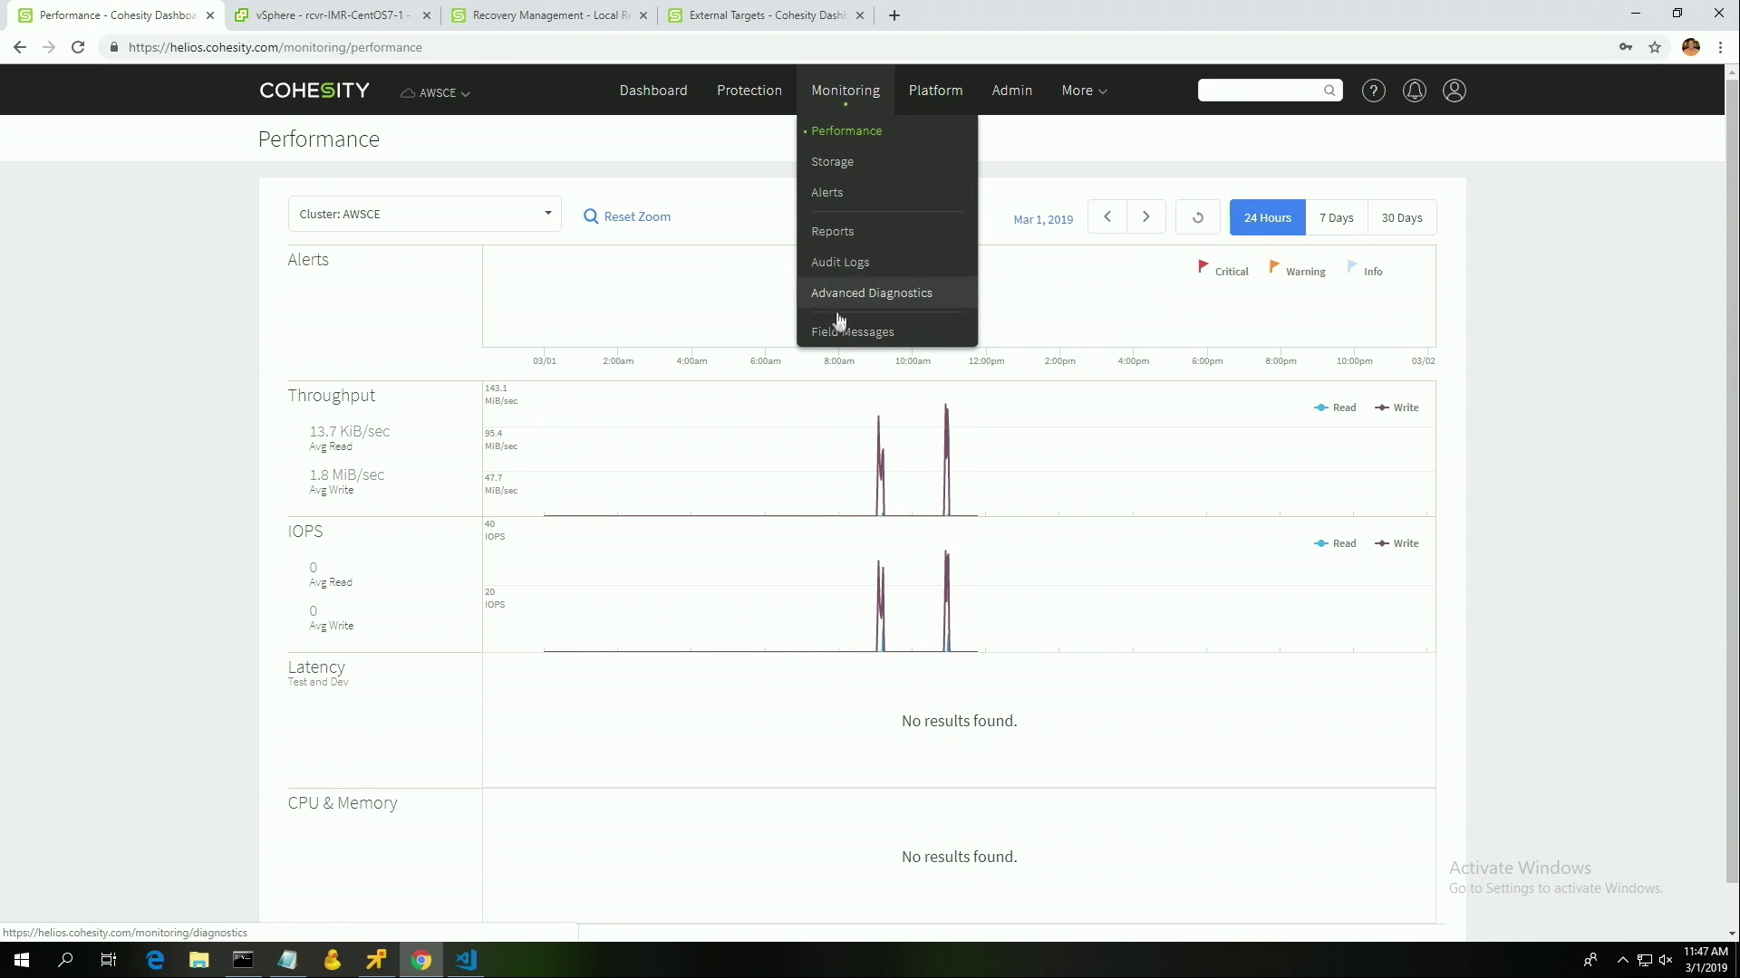
pyautogui.click(843, 196)
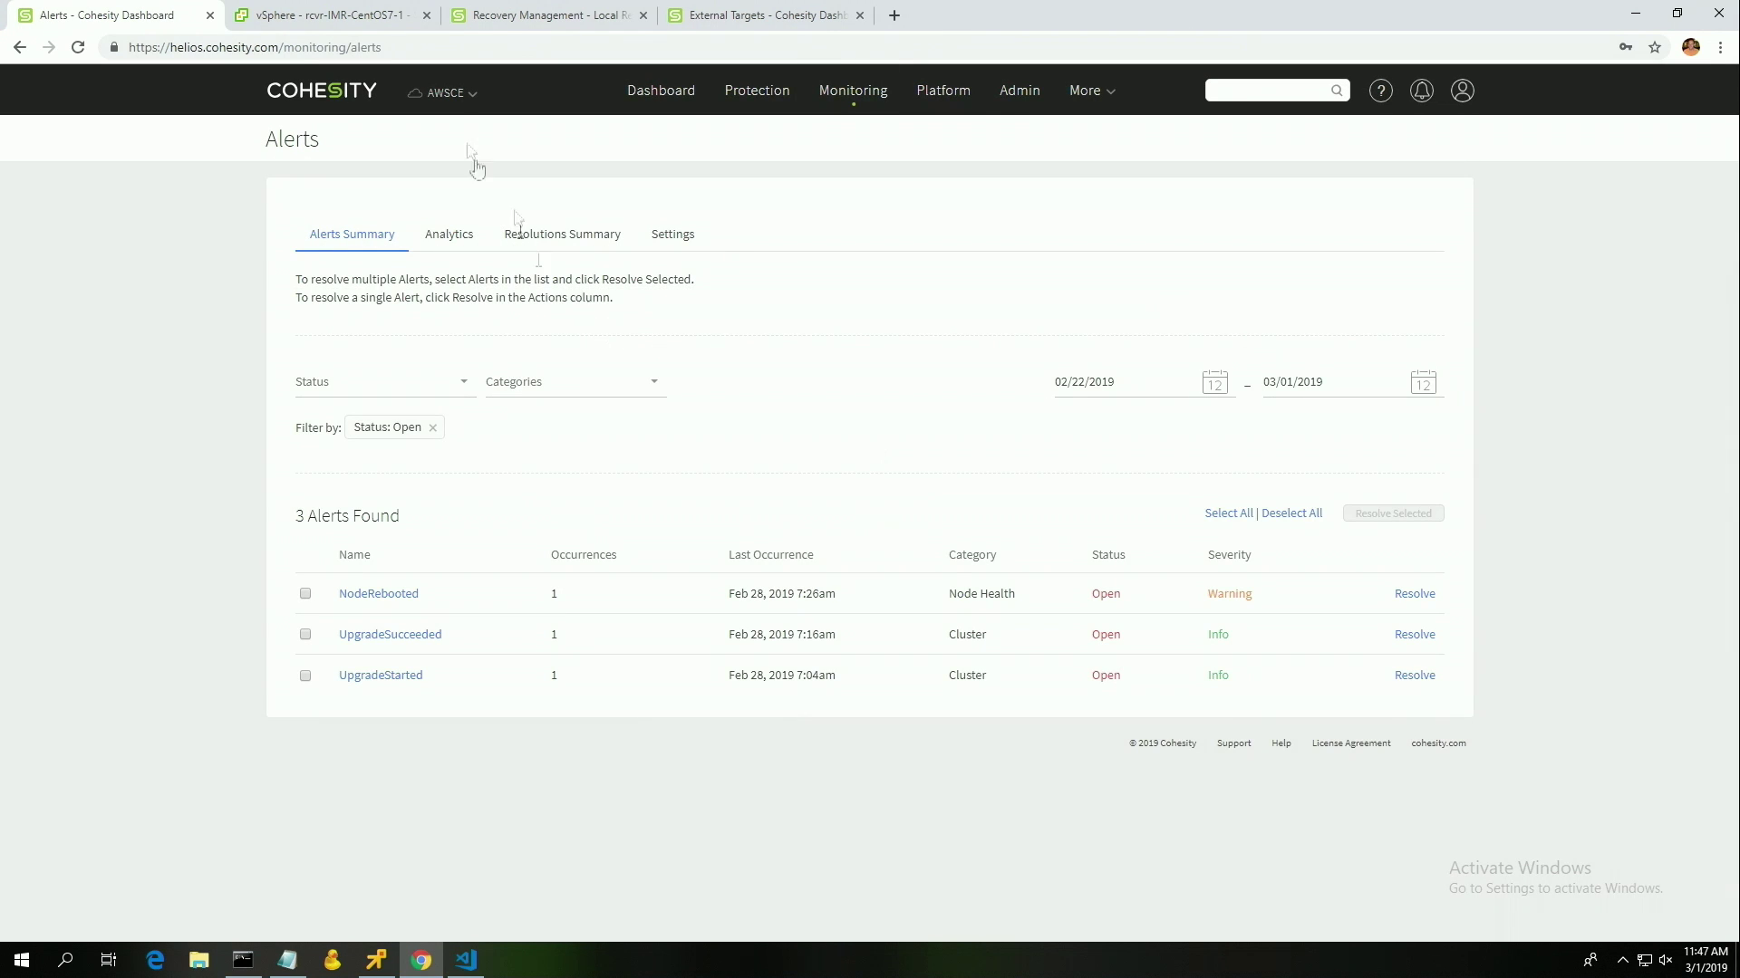
# Set the Alerts page to All Clusters and scroll through the 56 open alerts.
pyautogui.click(444, 92)
pyautogui.click(444, 134)
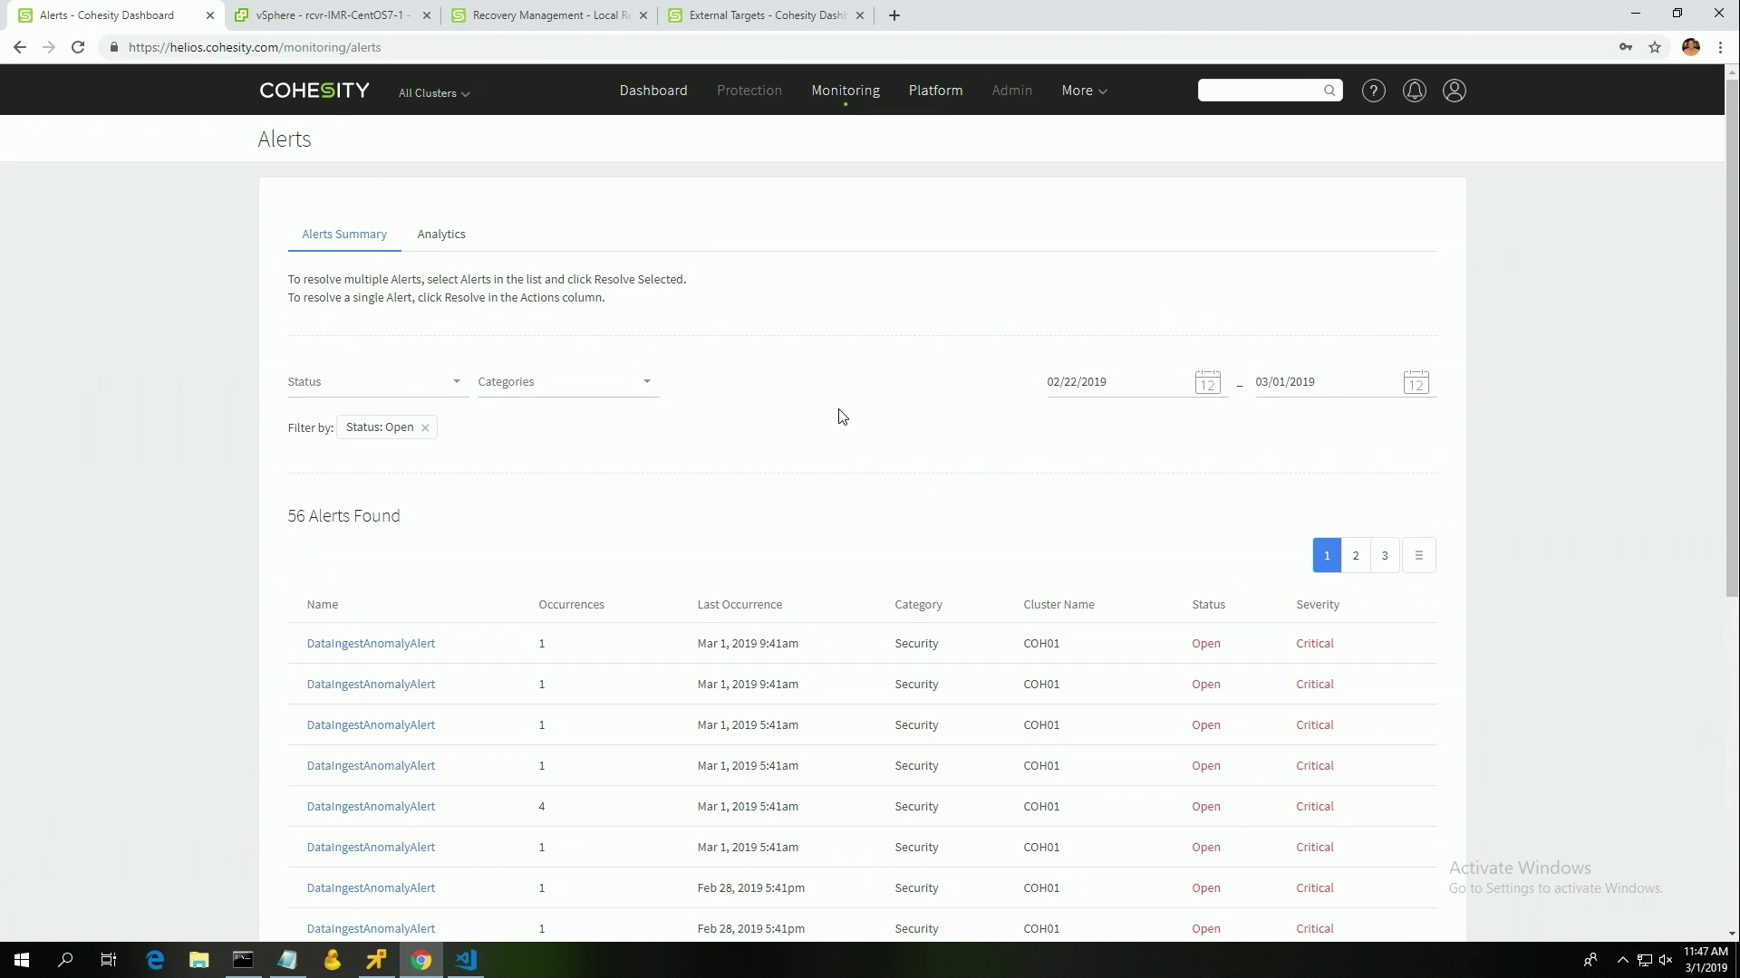
pyautogui.scroll(-2, 838, 416)
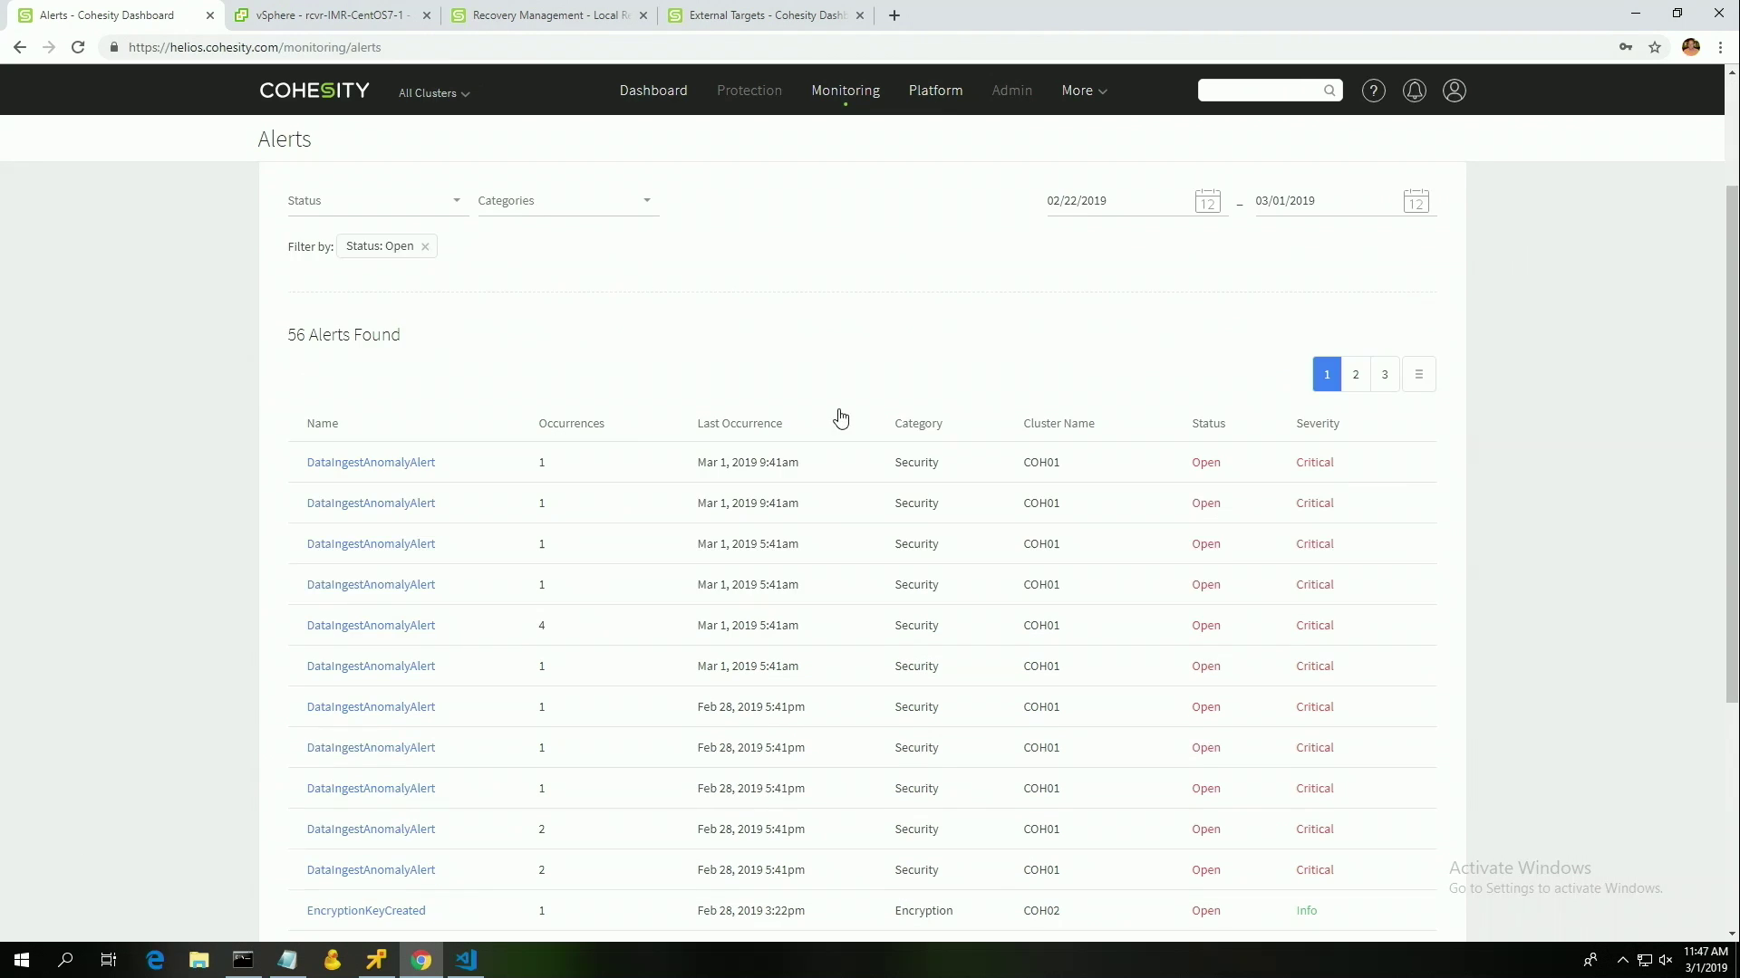
pyautogui.moveTo(380, 470)
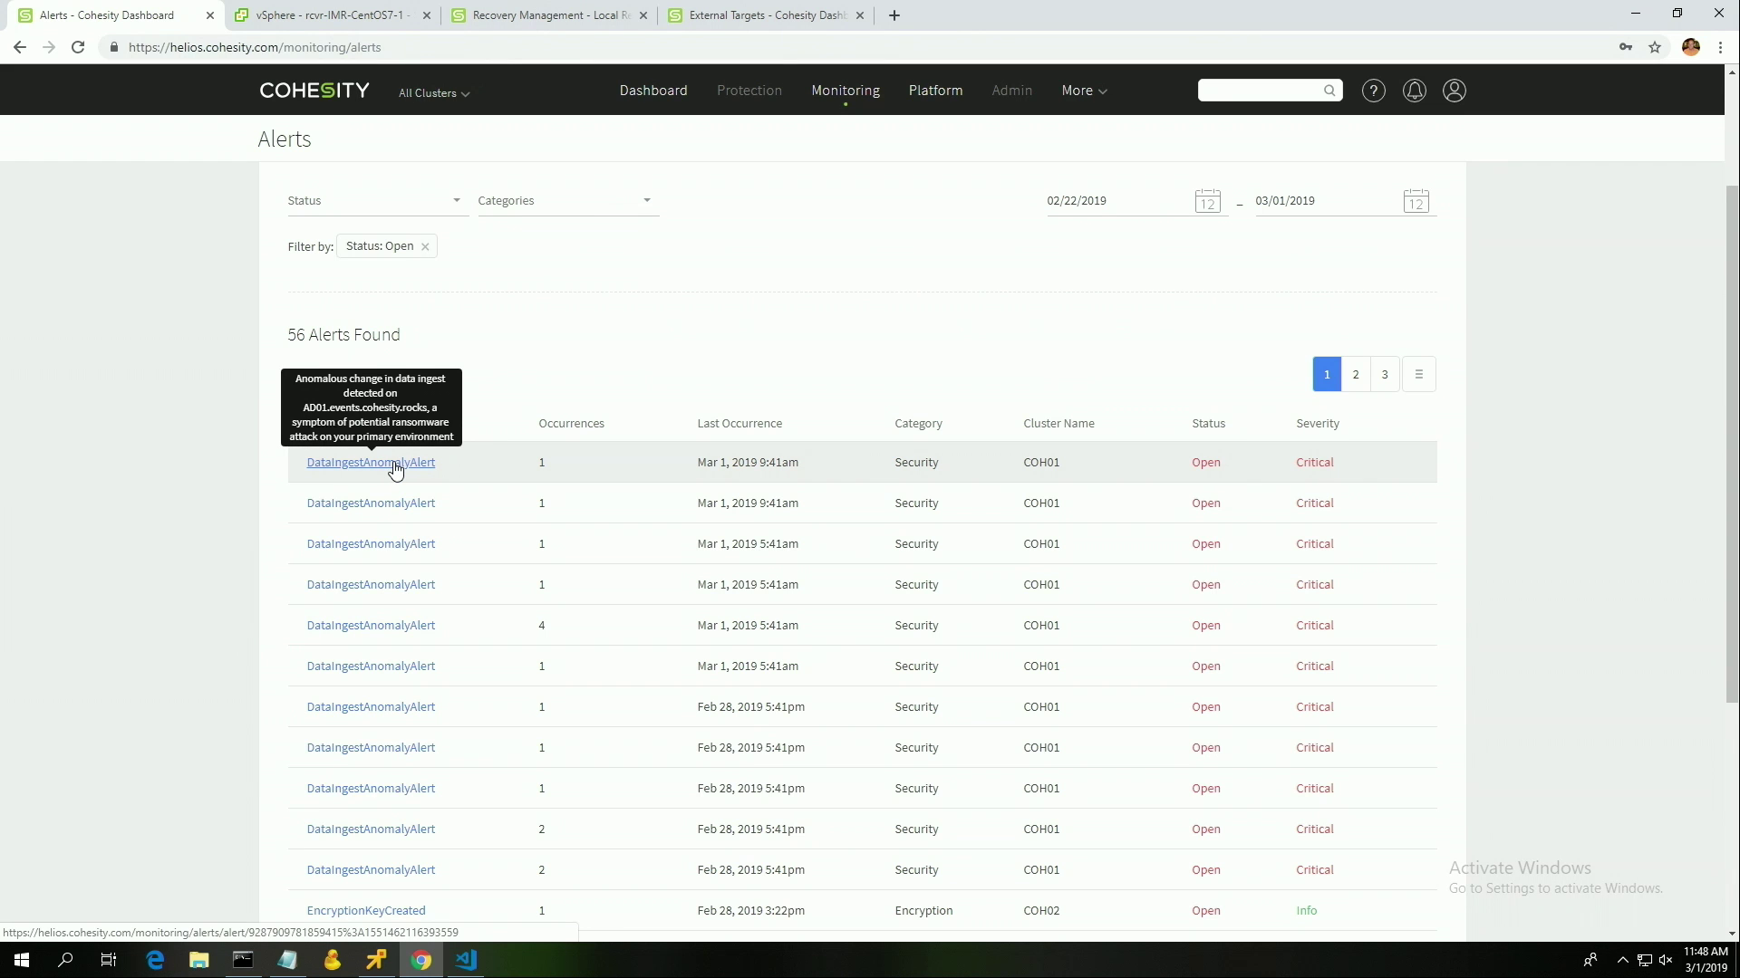
# Open the ORACLE03 DataIngestAnomalyAlert details and start an instant recovery from the last clean snapshot.
pyautogui.moveTo(371, 549)
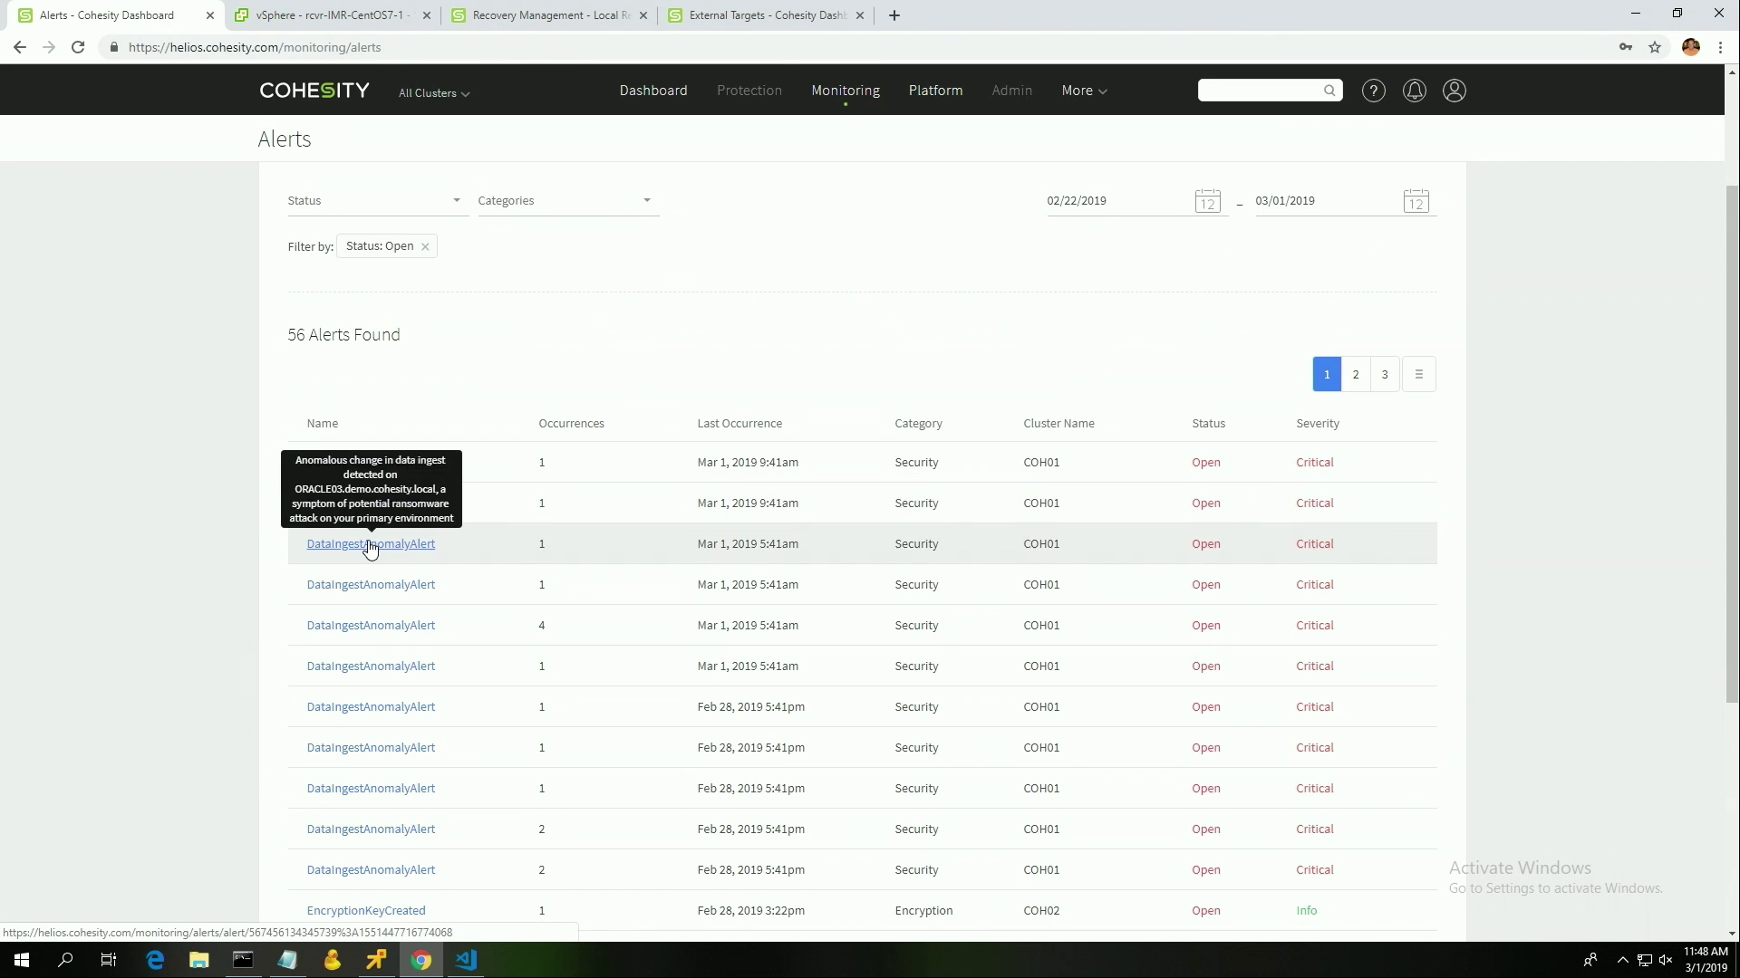
pyautogui.click(370, 546)
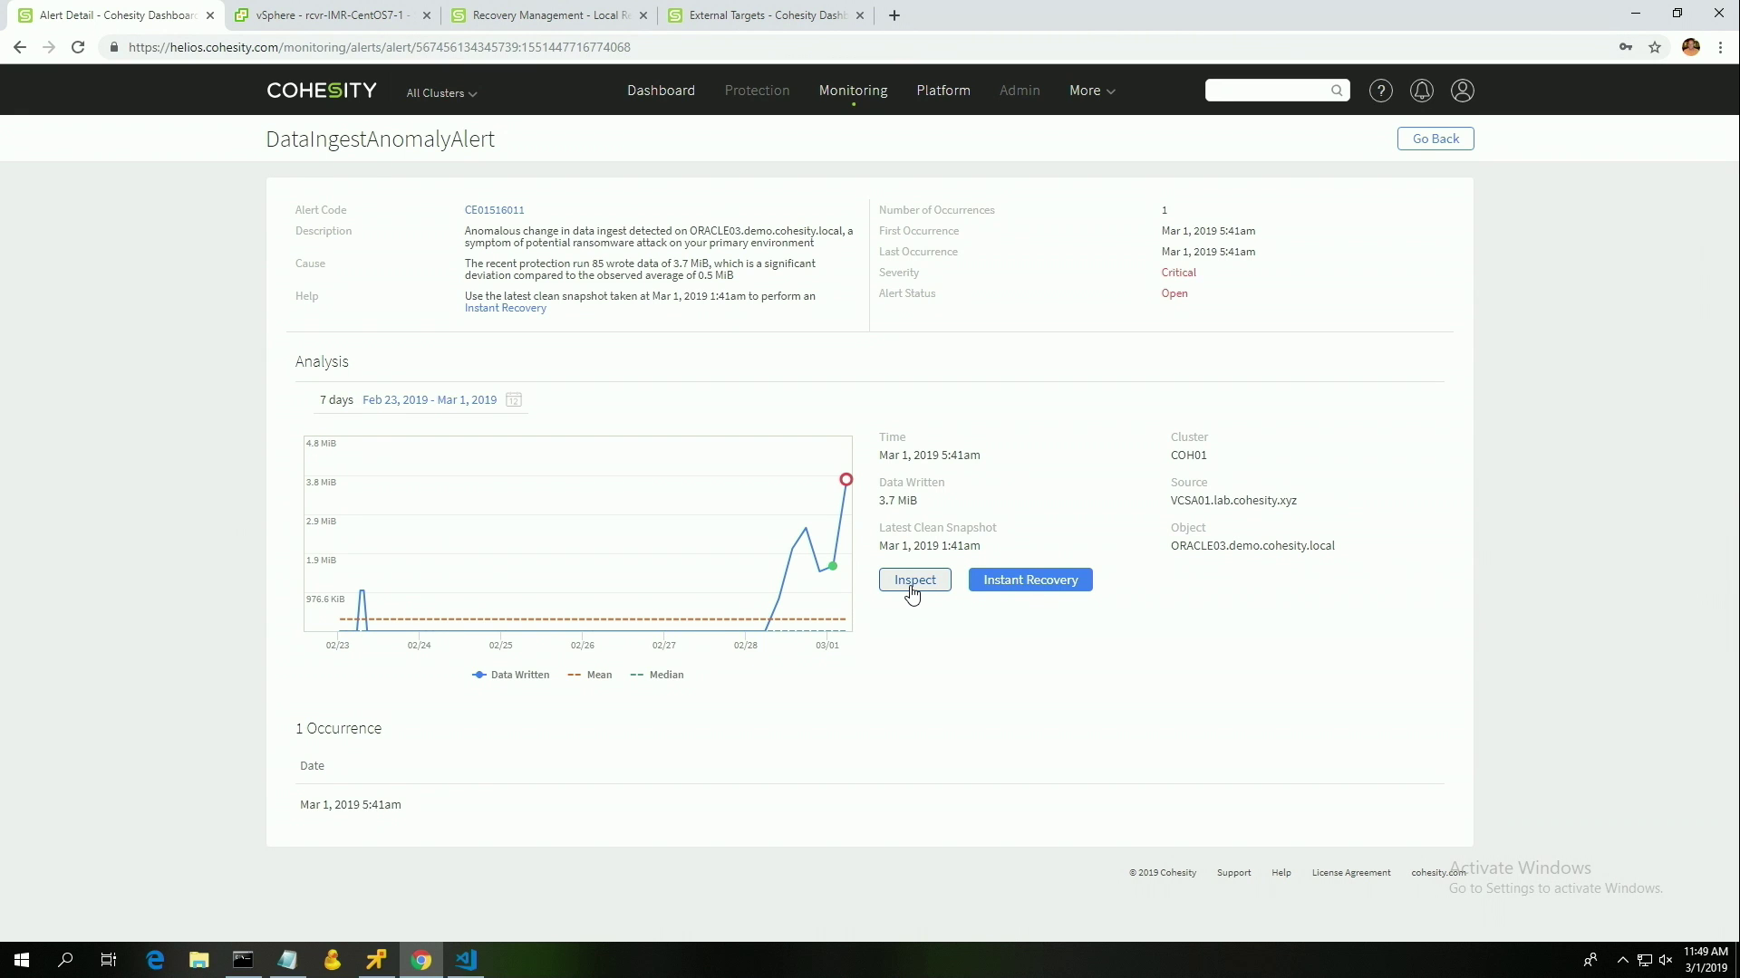
pyautogui.click(1023, 587)
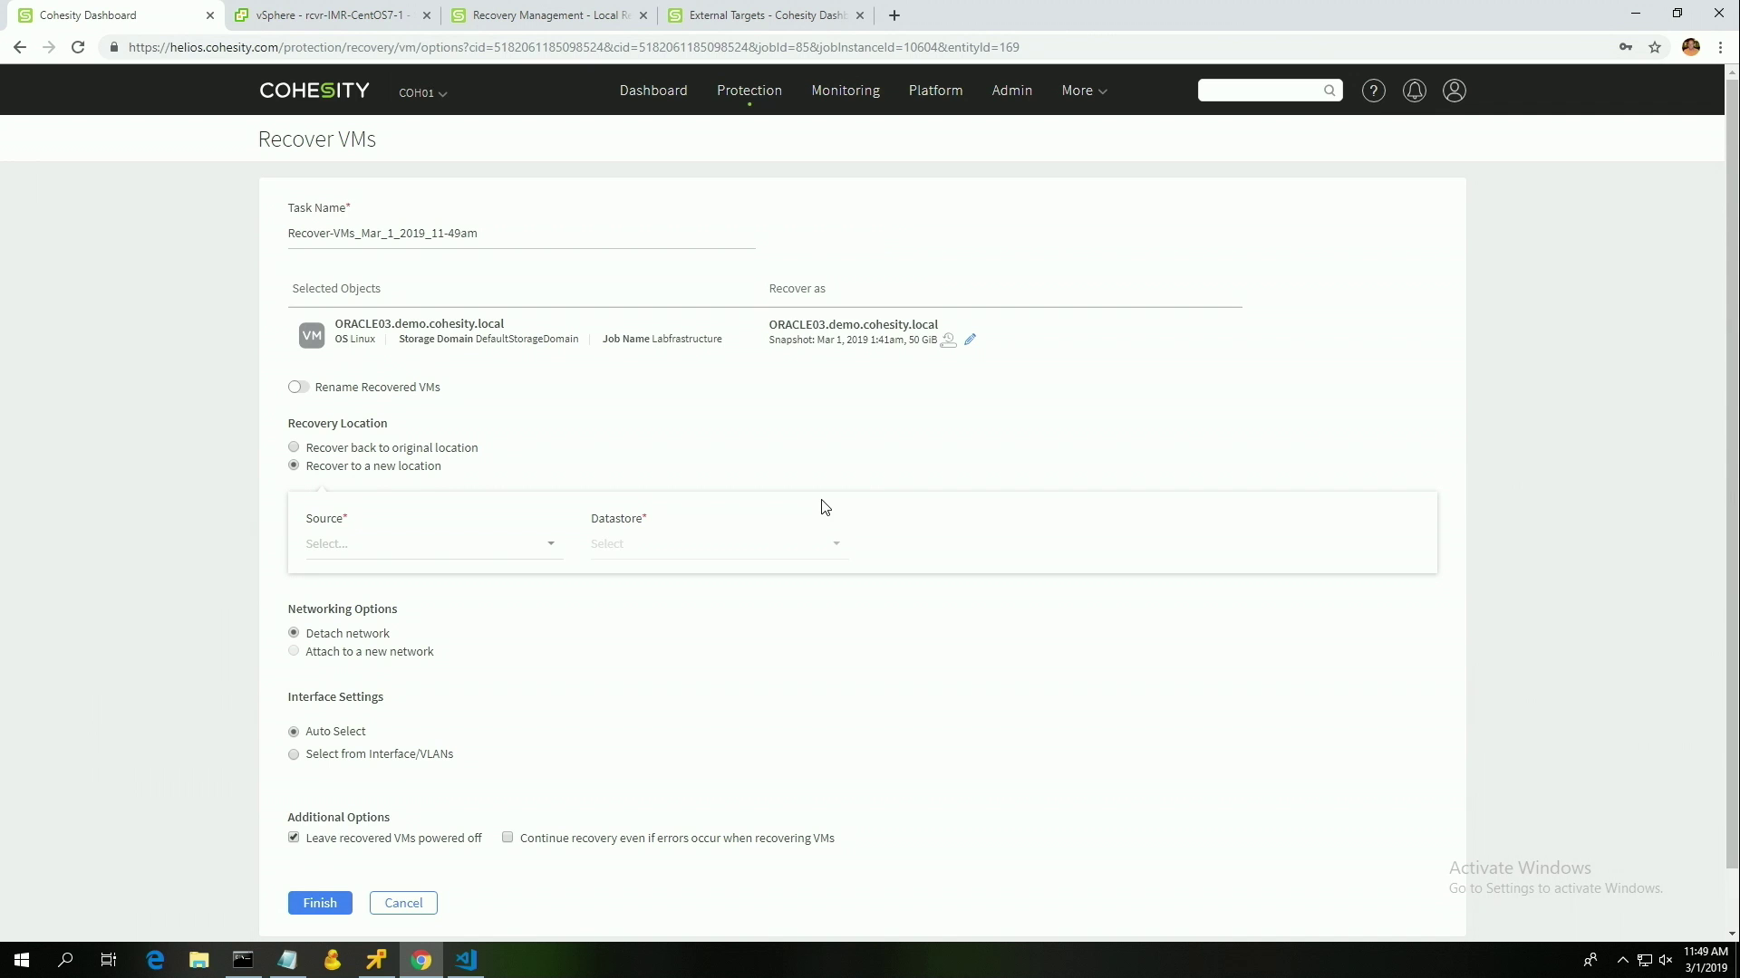
# Review ORACLE03's recovery points and keep the Mar 1, 2019 1:41am snapshot.
pyautogui.click(969, 342)
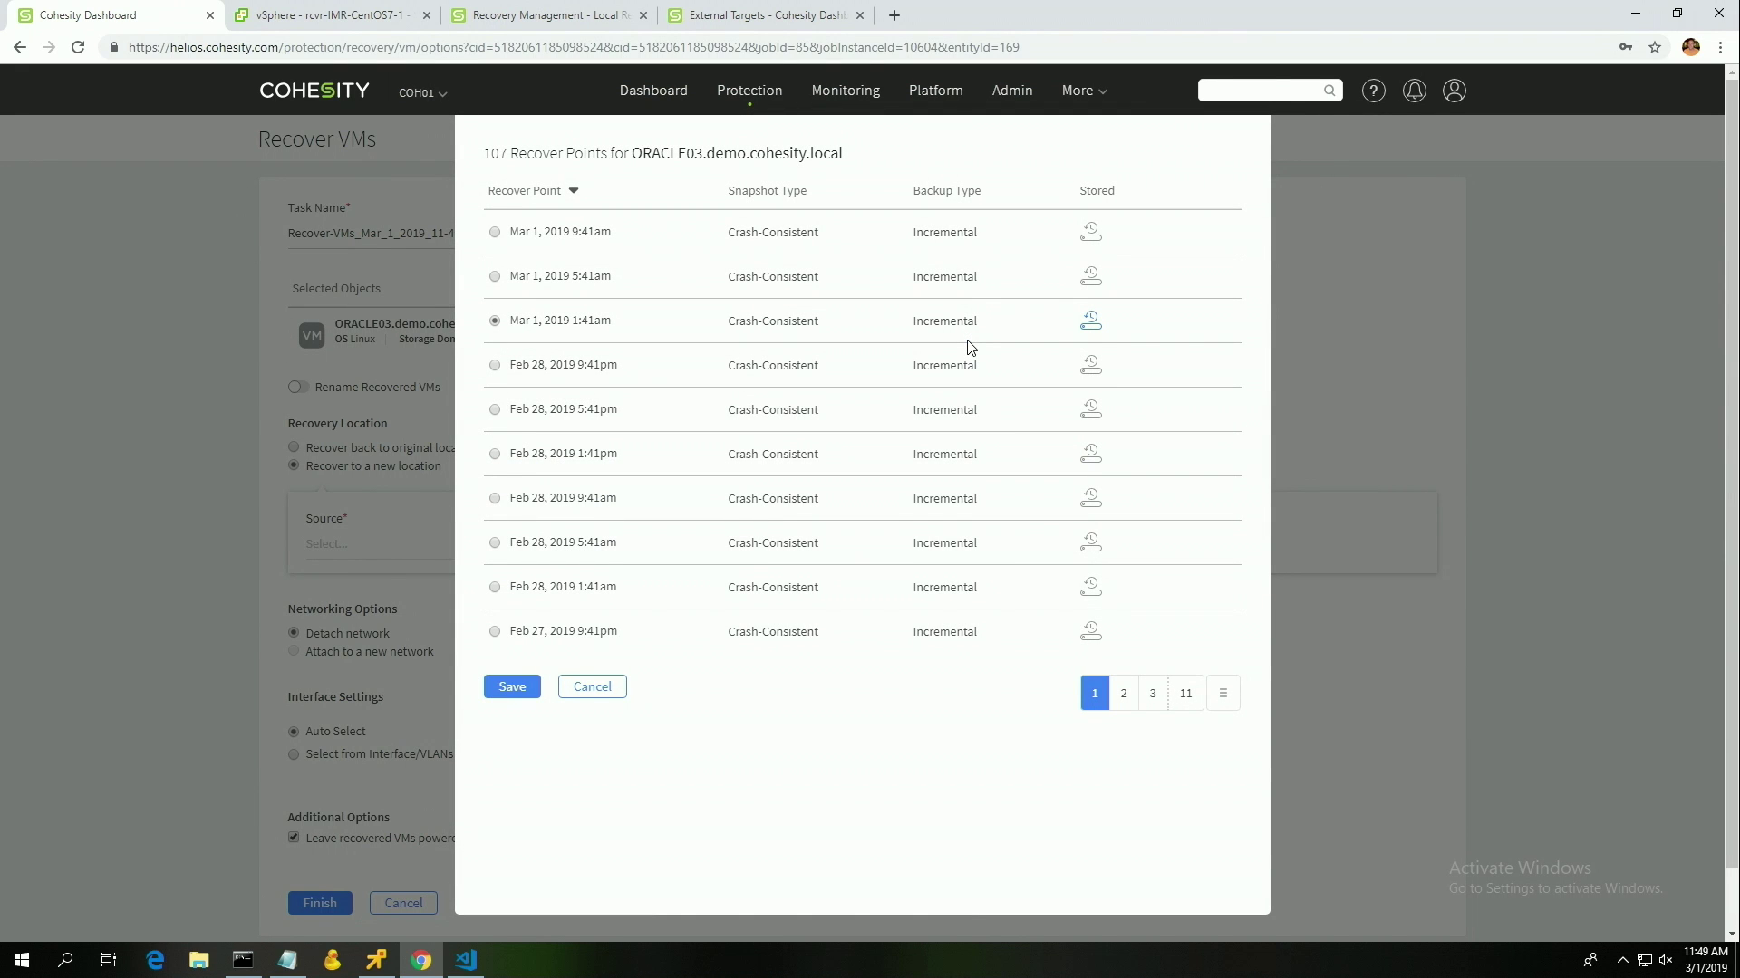
pyautogui.click(576, 690)
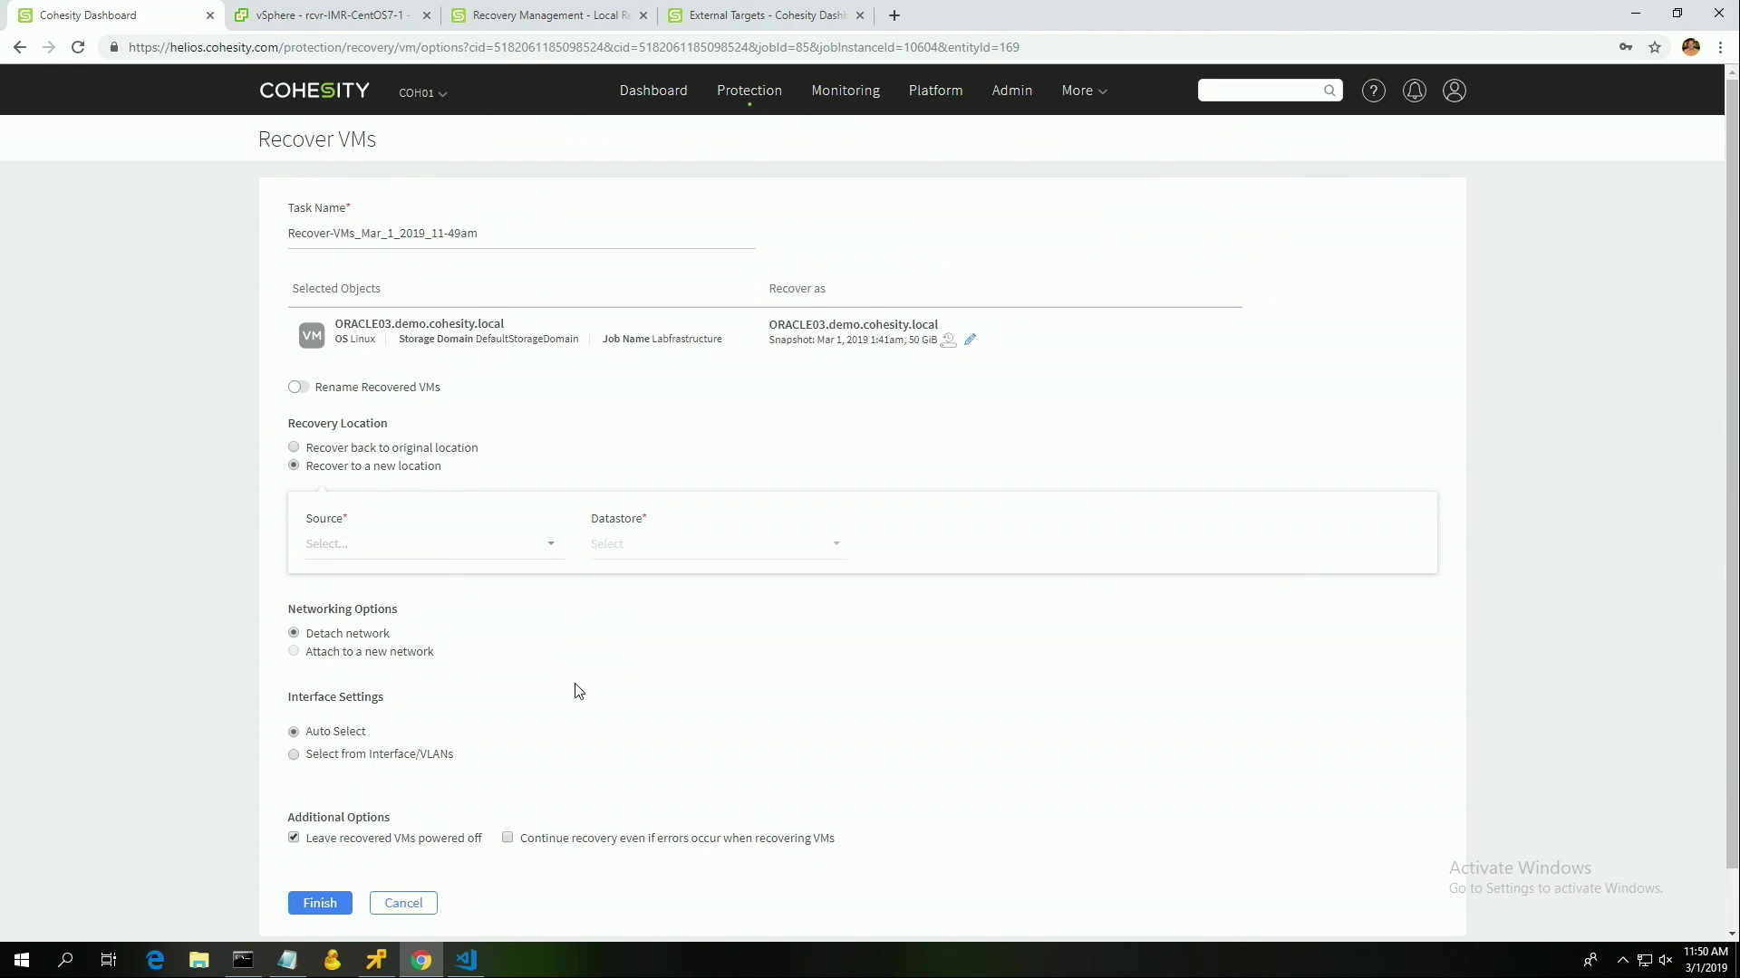